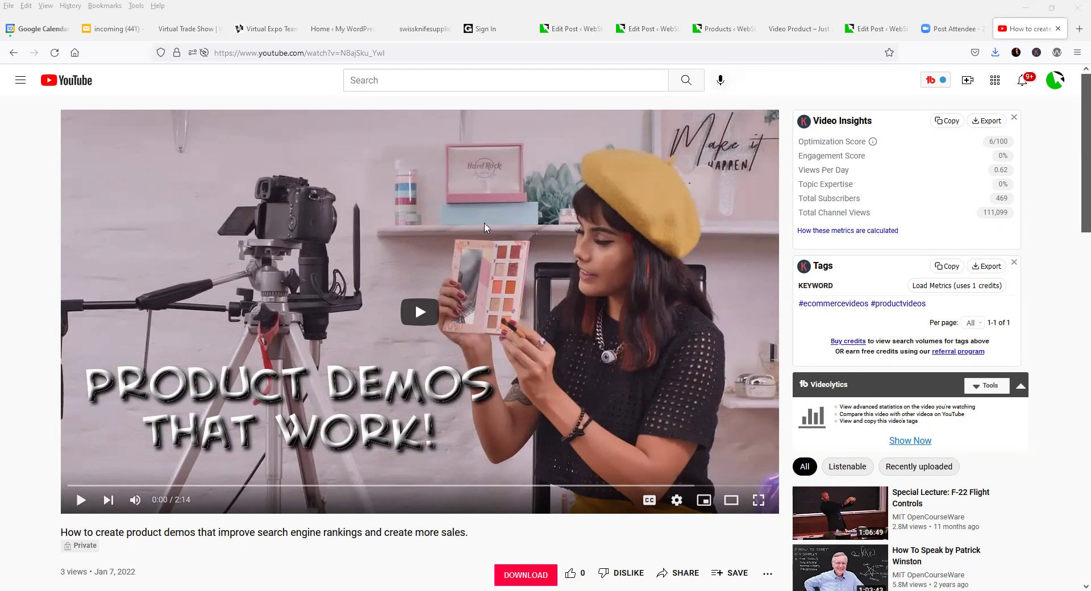
- Copy the iframe code from YouTube's Share > Embed dialog and return to the WordPress Products list
scroll(512, 231, down, 2)
scroll(524, 238, down, 4)
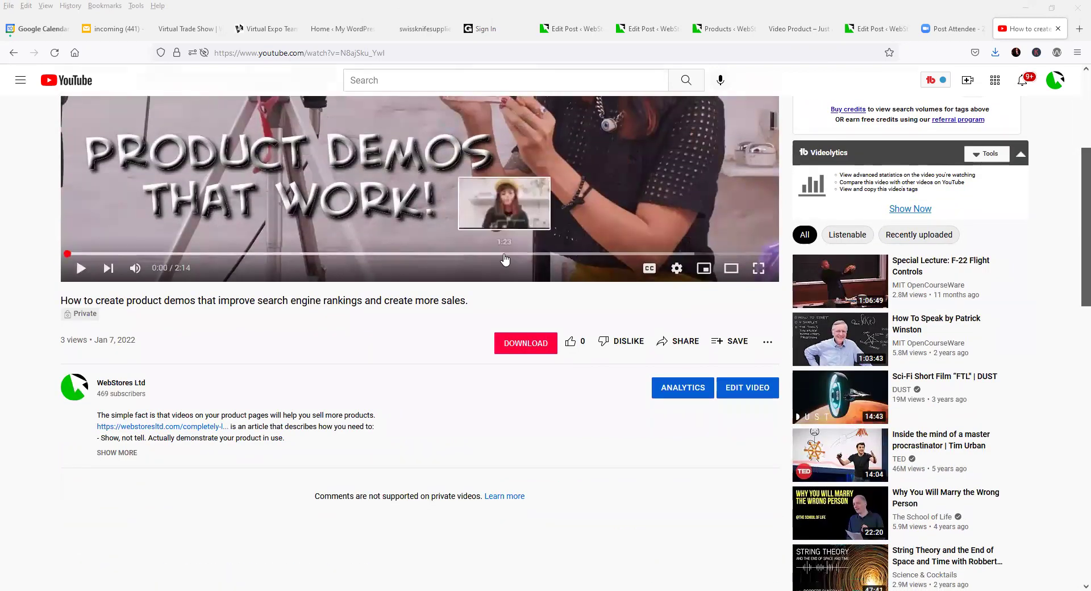
scroll(540, 256, down, 3)
scroll(540, 250, down, 2)
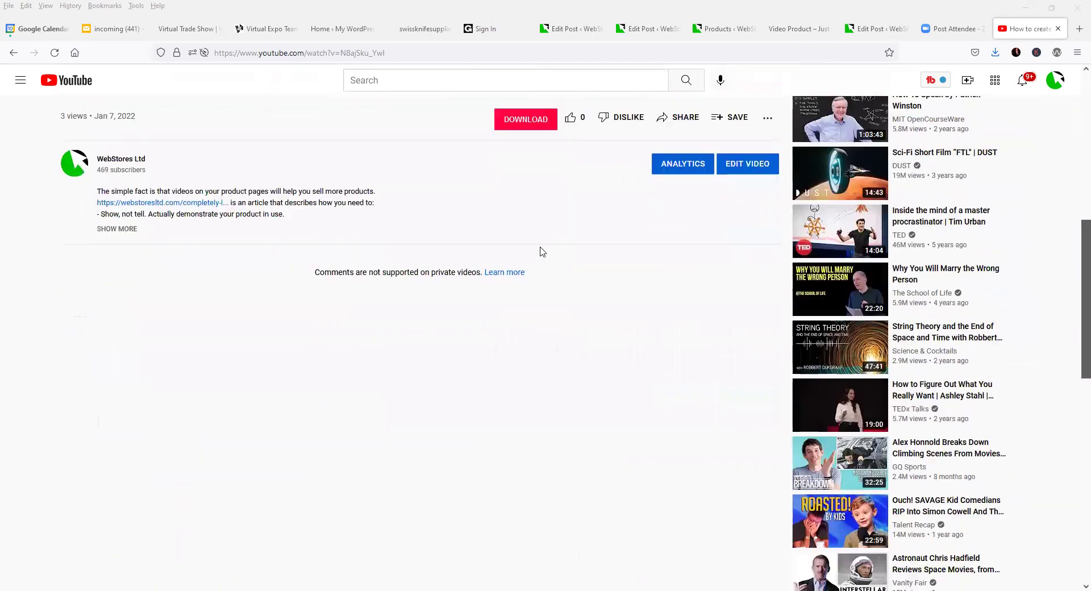
scroll(586, 284, up, 2)
scroll(682, 378, up, 4)
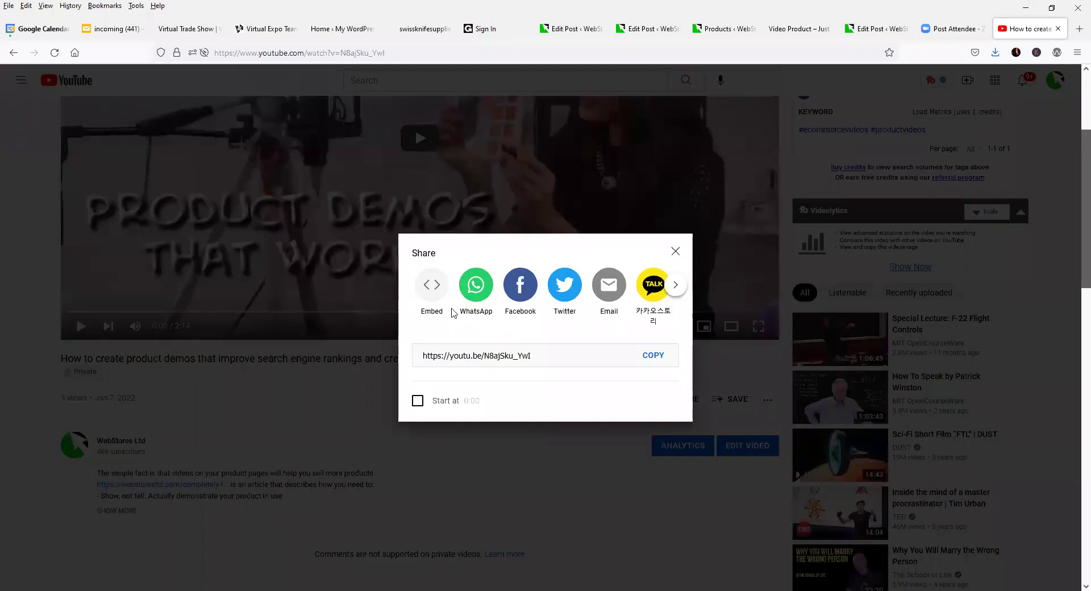
click(432, 285)
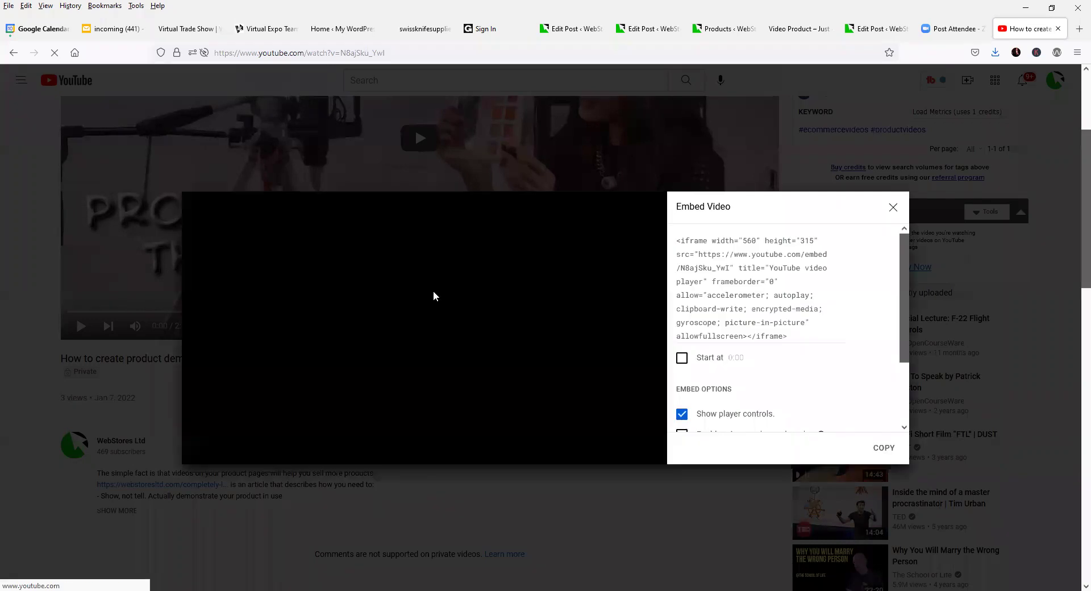
click(715, 287)
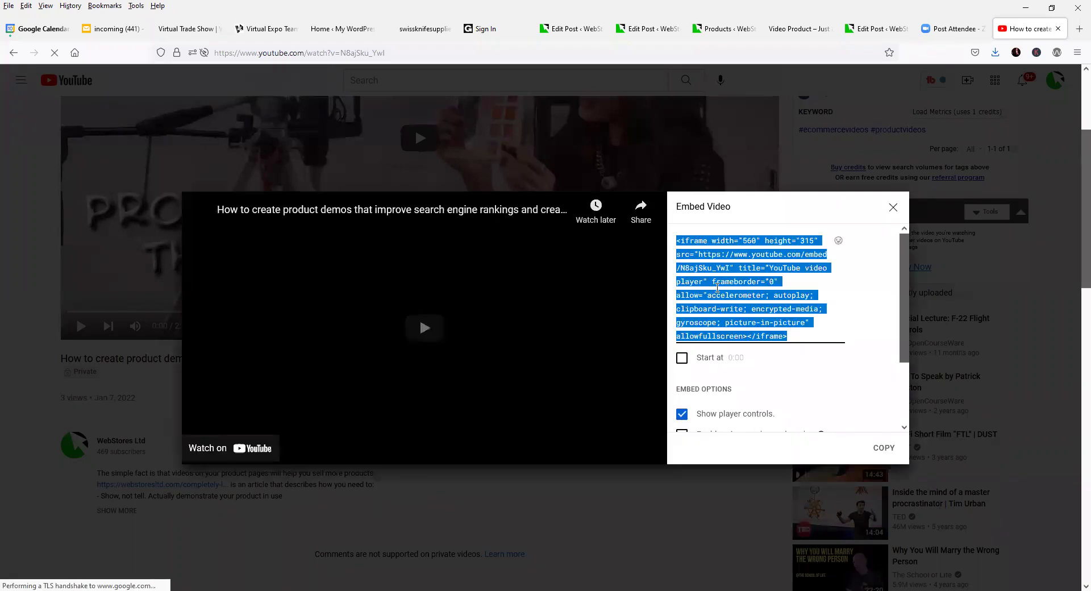
right_click(722, 279)
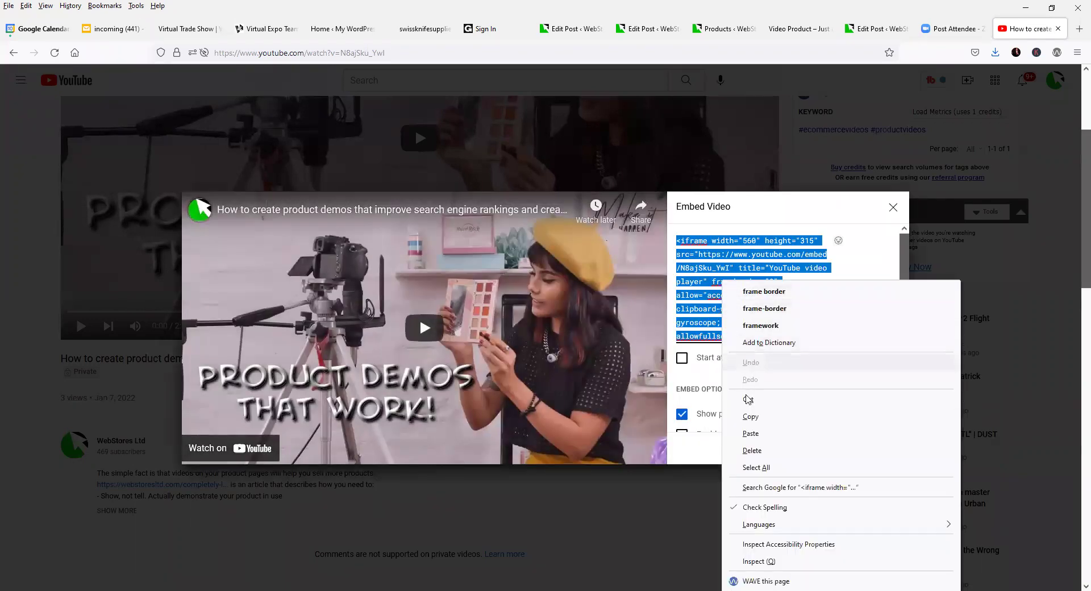
click(750, 417)
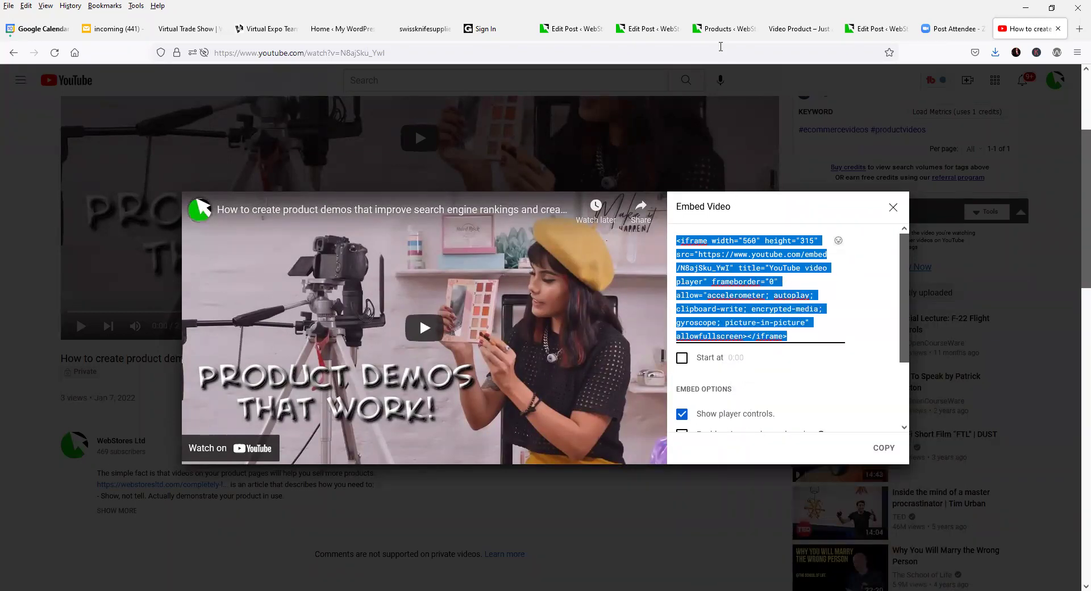
click(704, 30)
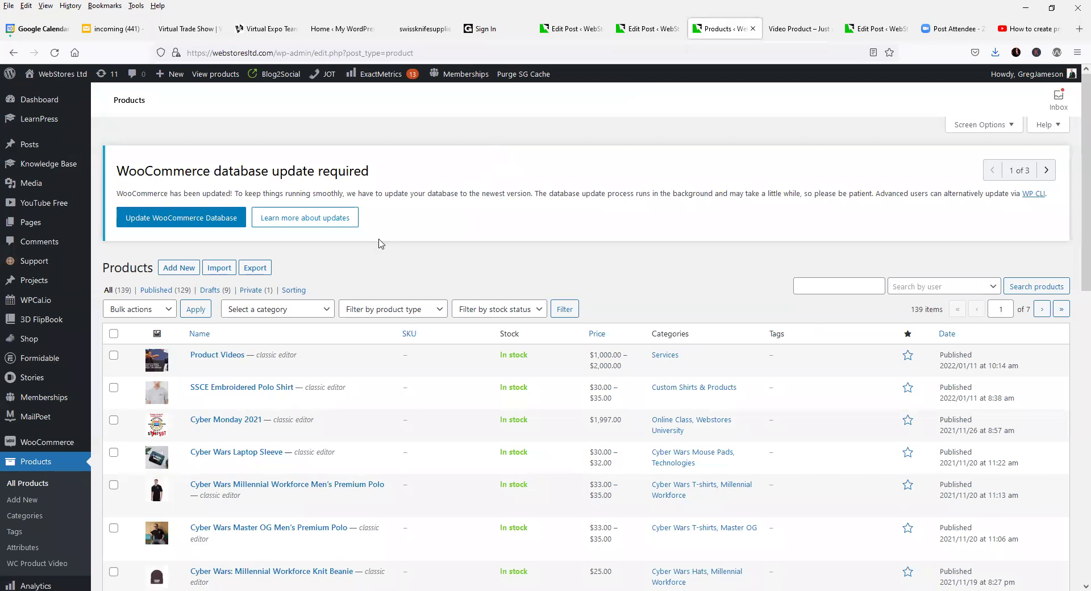
- Open the 'Product Videos' edit page and scroll to its feature-list description
click(212, 357)
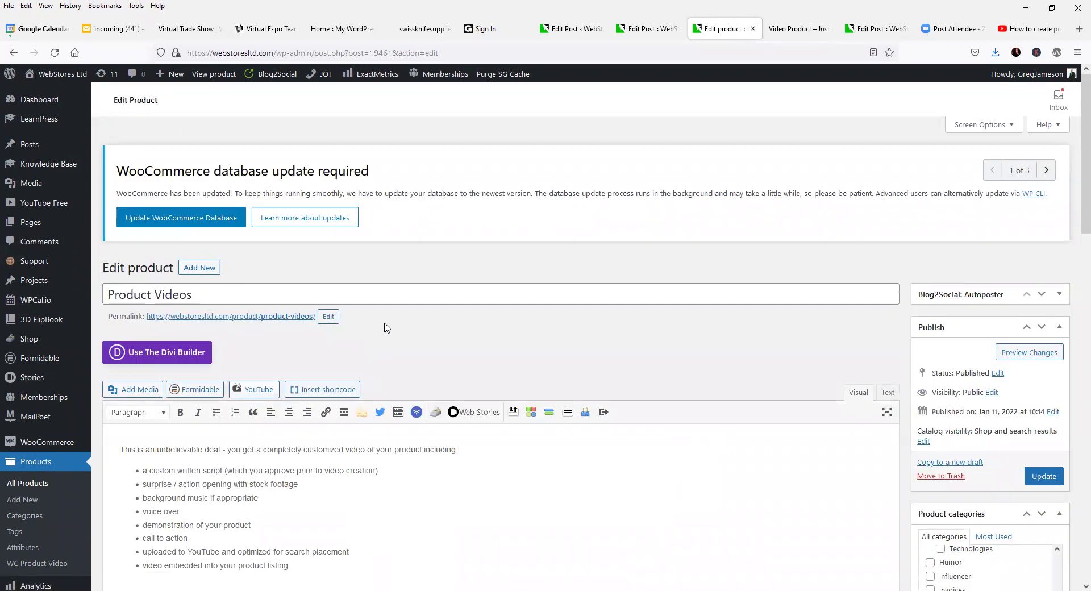
scroll(386, 328, down, 3)
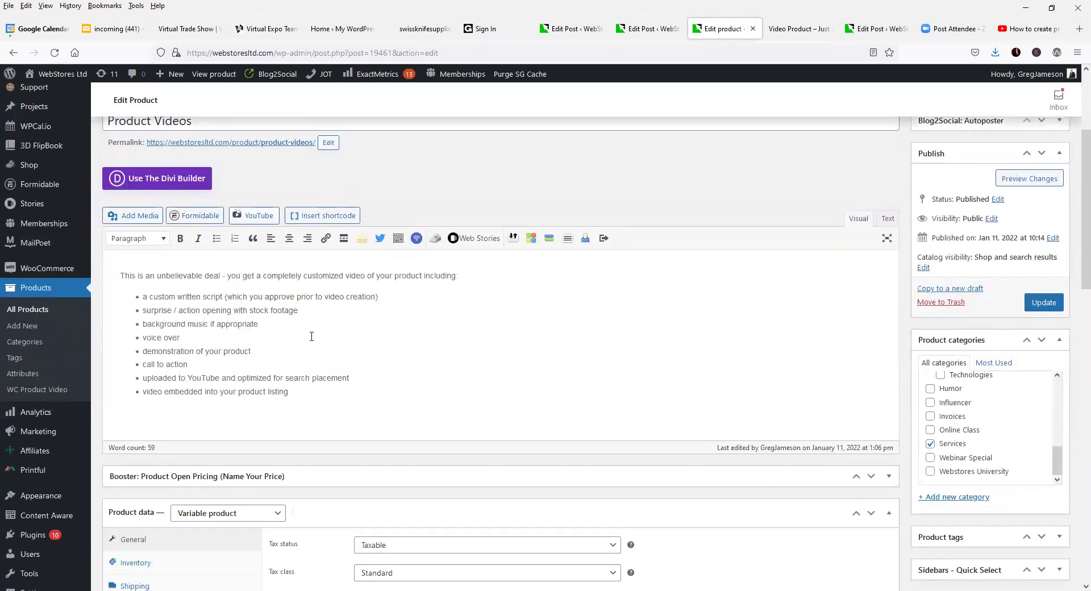
- Paste the YouTube iframe below the </ul> list in the Text editor and update the product
click(888, 218)
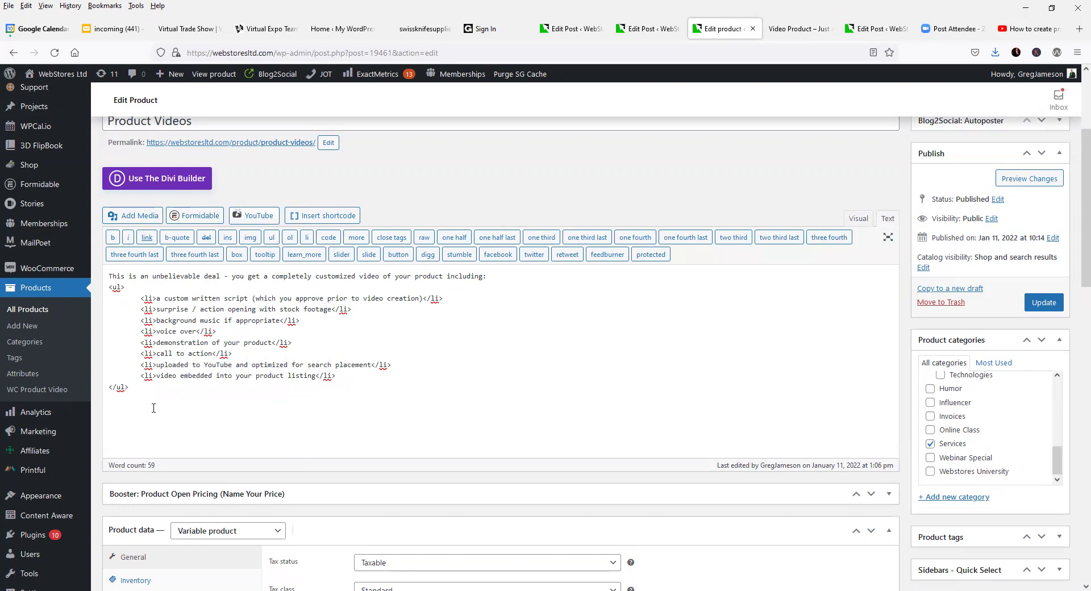
right_click(149, 413)
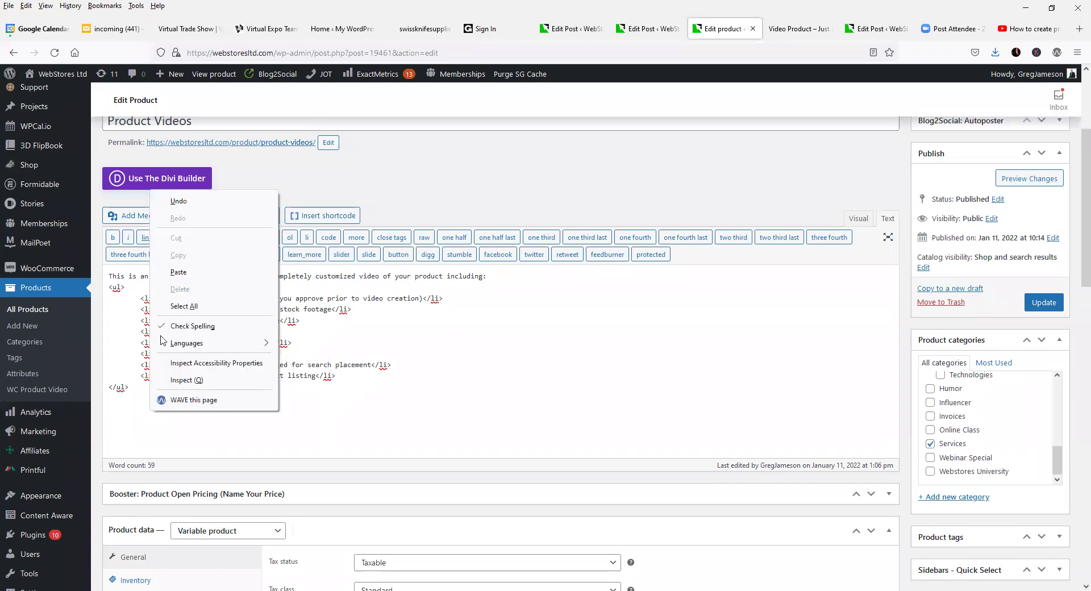
click(178, 272)
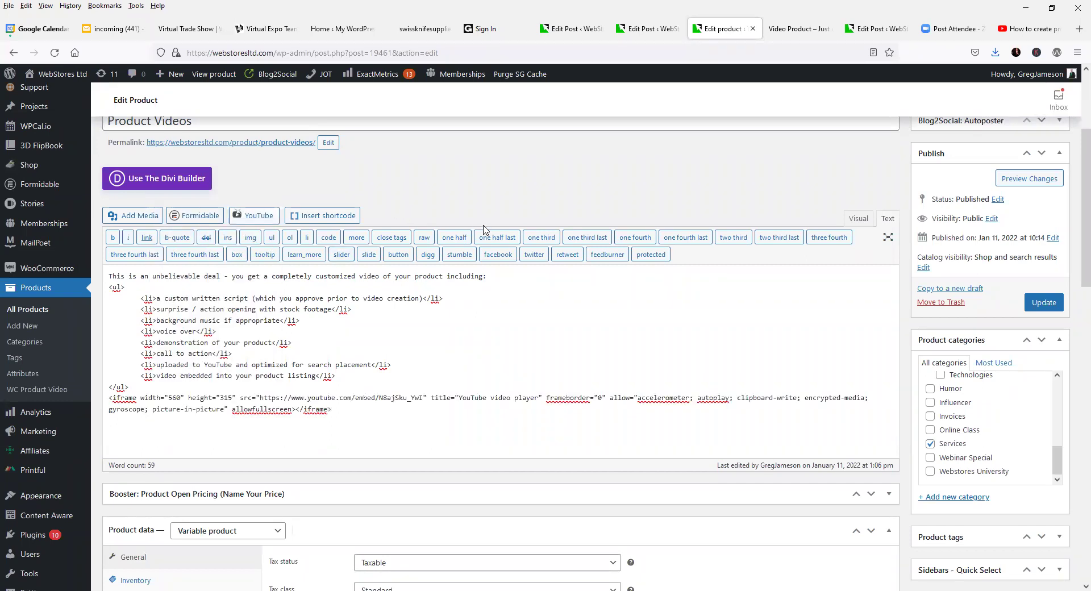
click(858, 219)
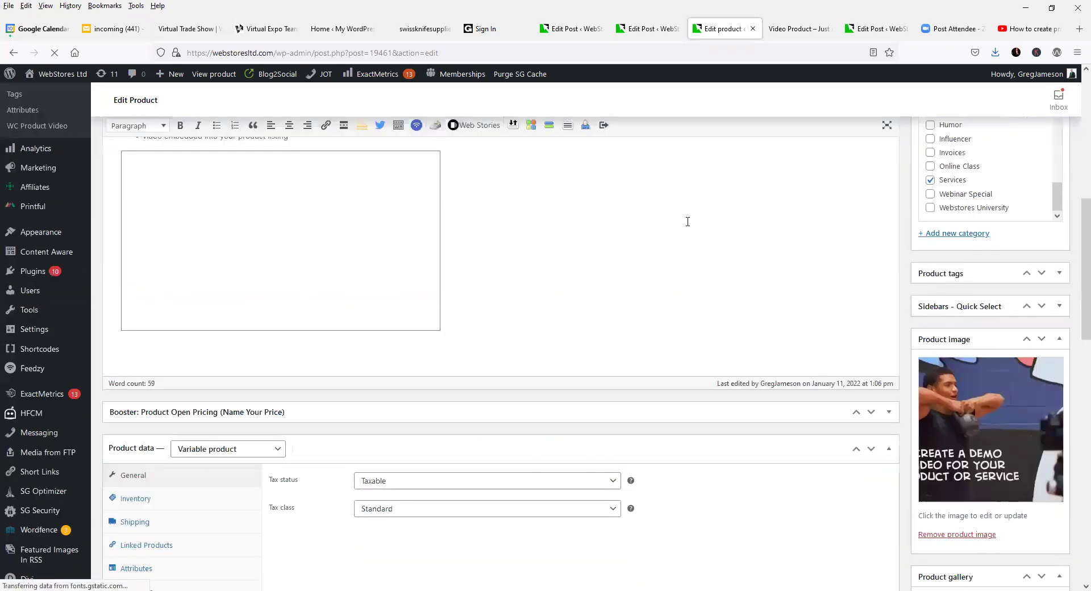
scroll(632, 256, up, 3)
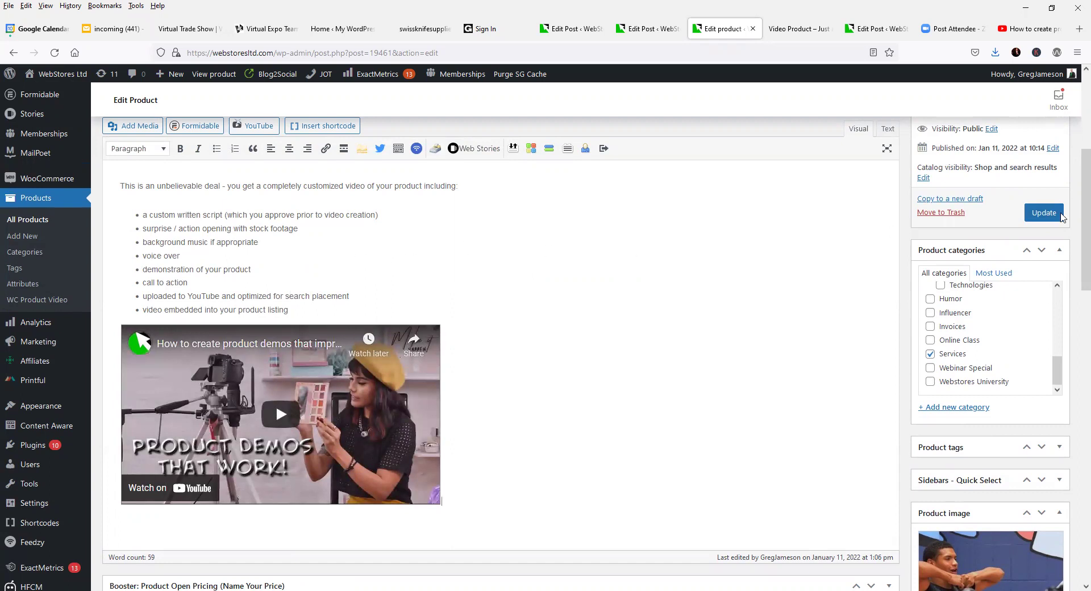
click(1060, 215)
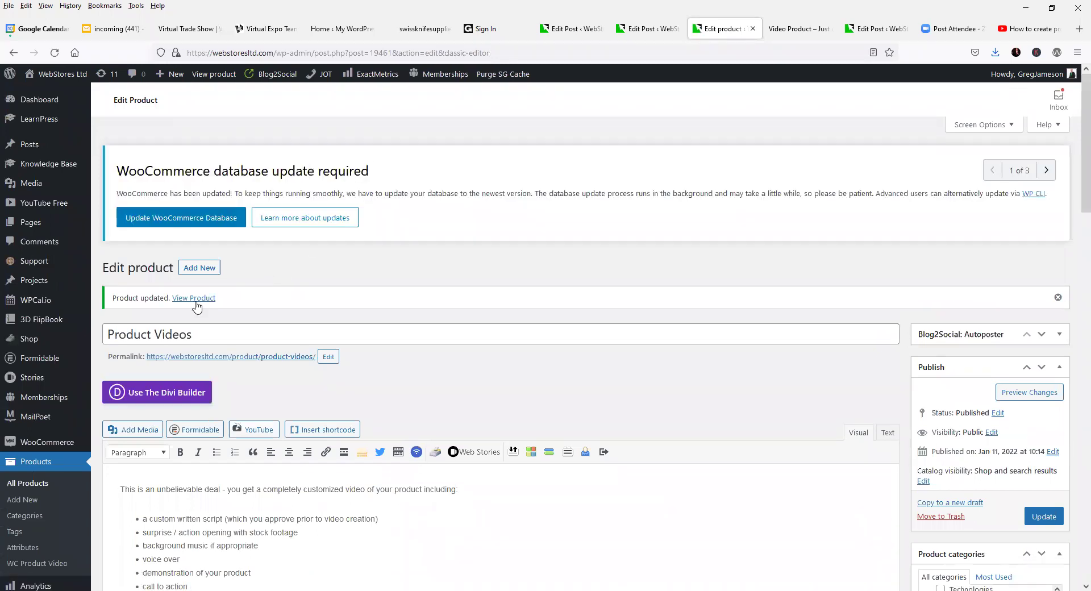
- View the live Product Videos page and check the demo video embedded under Description
click(197, 305)
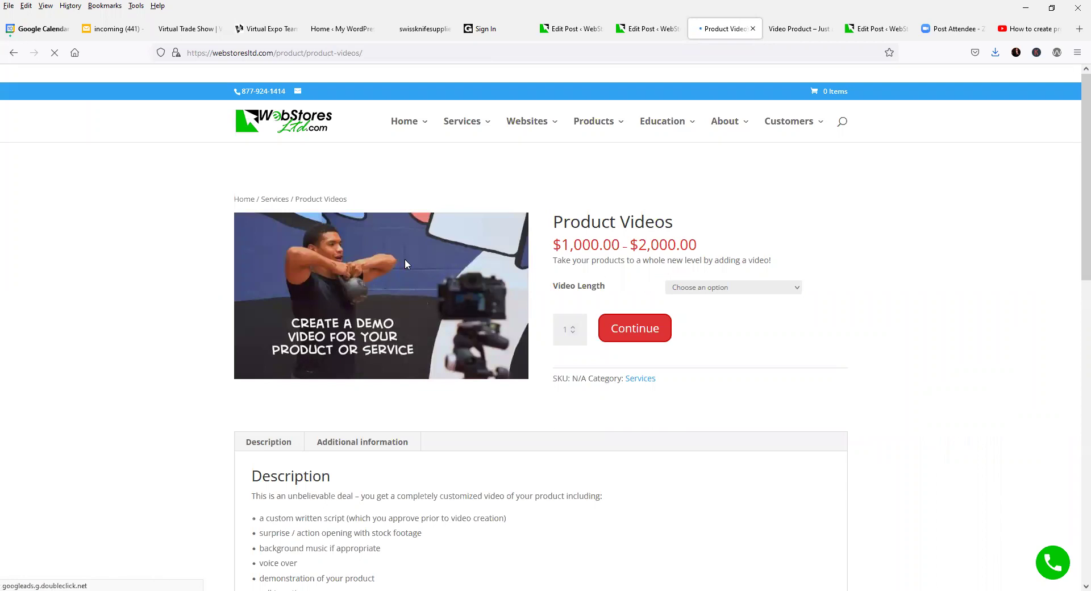
scroll(405, 258, down, 5)
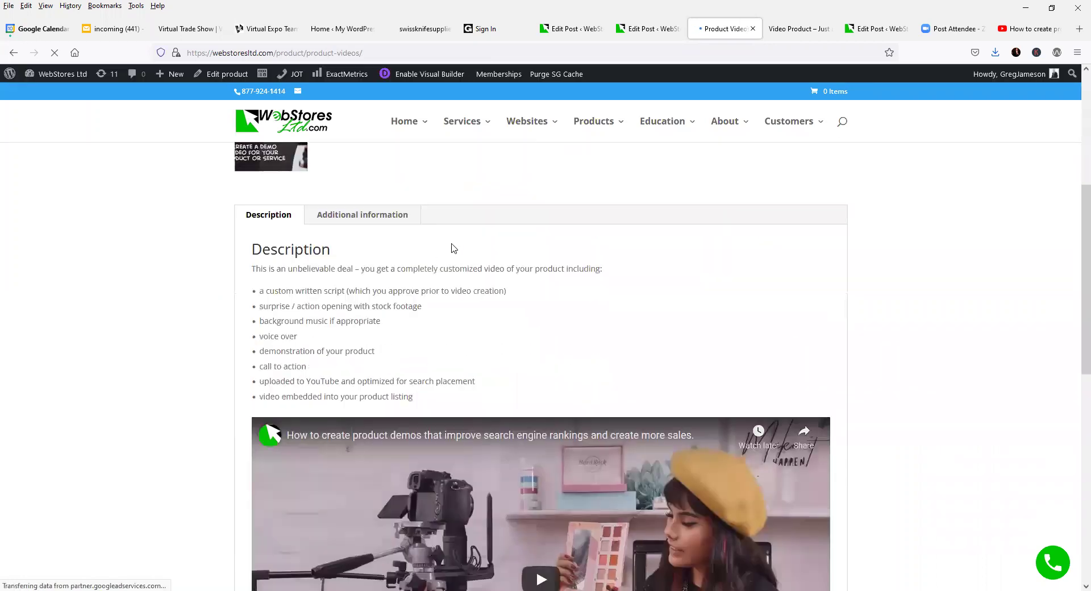
scroll(527, 269, down, 4)
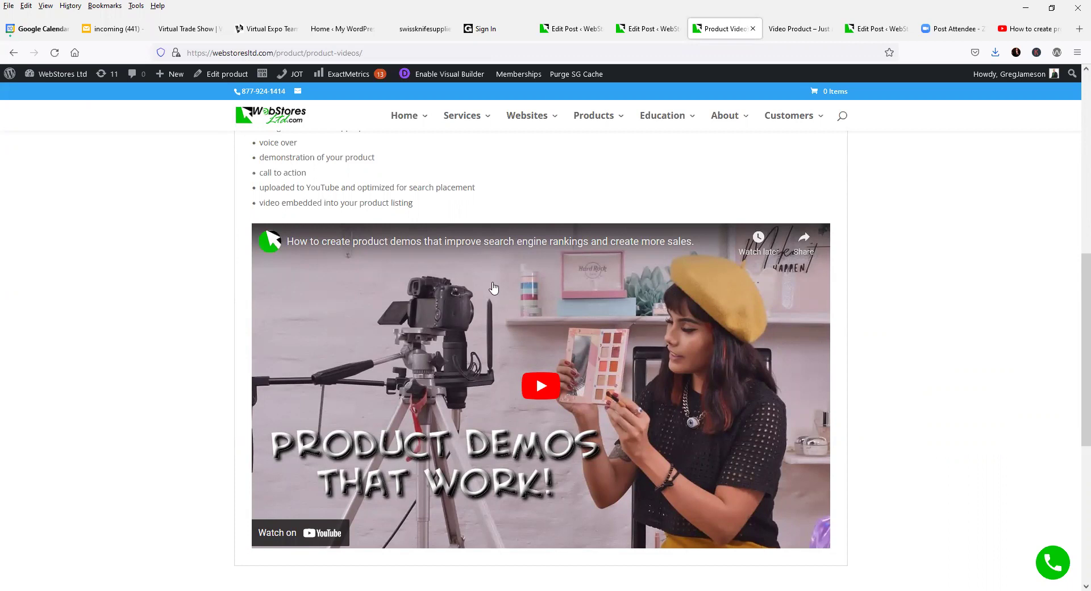
scroll(511, 279, up, 4)
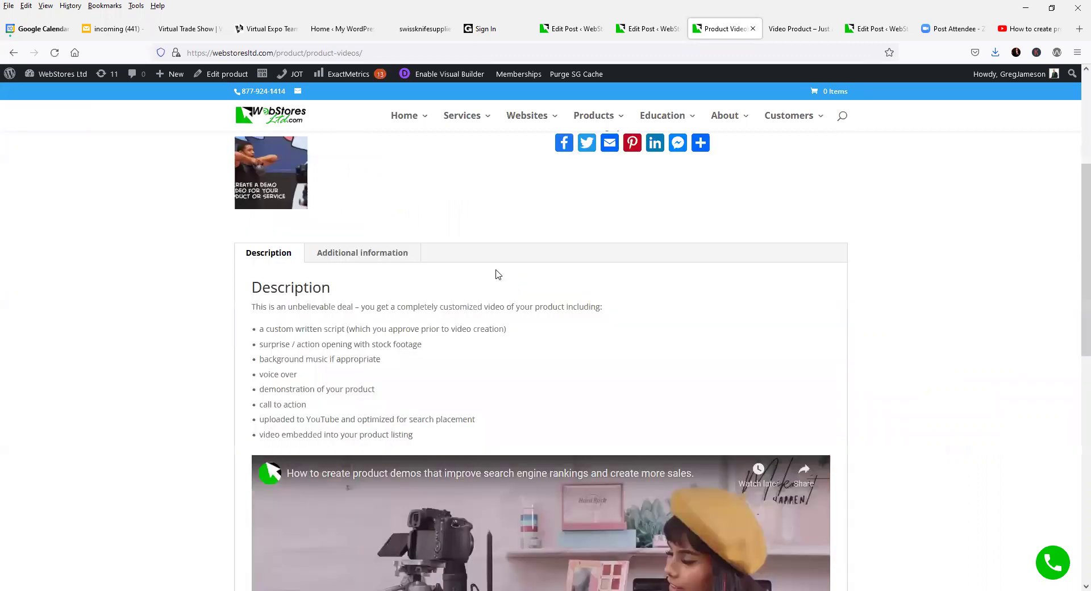
scroll(495, 273, up, 2)
scroll(487, 267, up, 2)
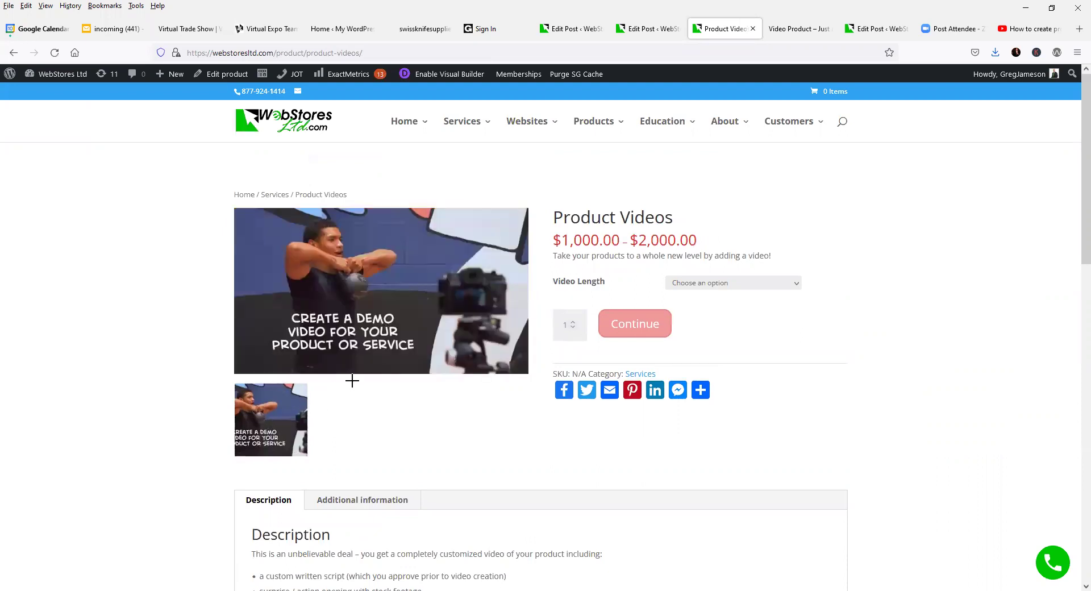
- Reopen the product in the editor and delete the <iframe> embed line in Text view
click(232, 76)
mouse_move(431, 142)
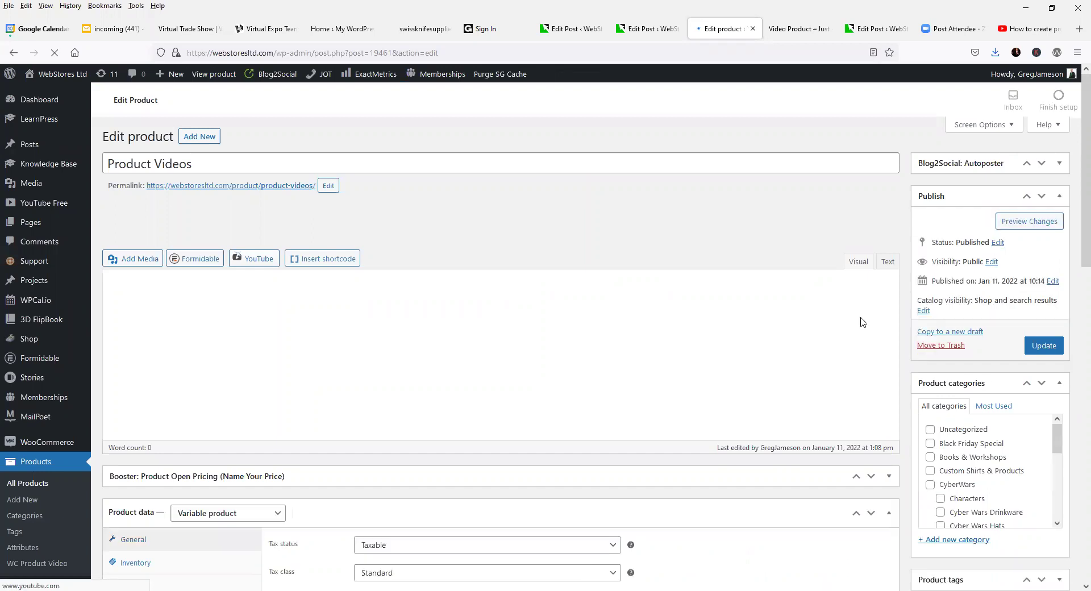
scroll(881, 234, down, 3)
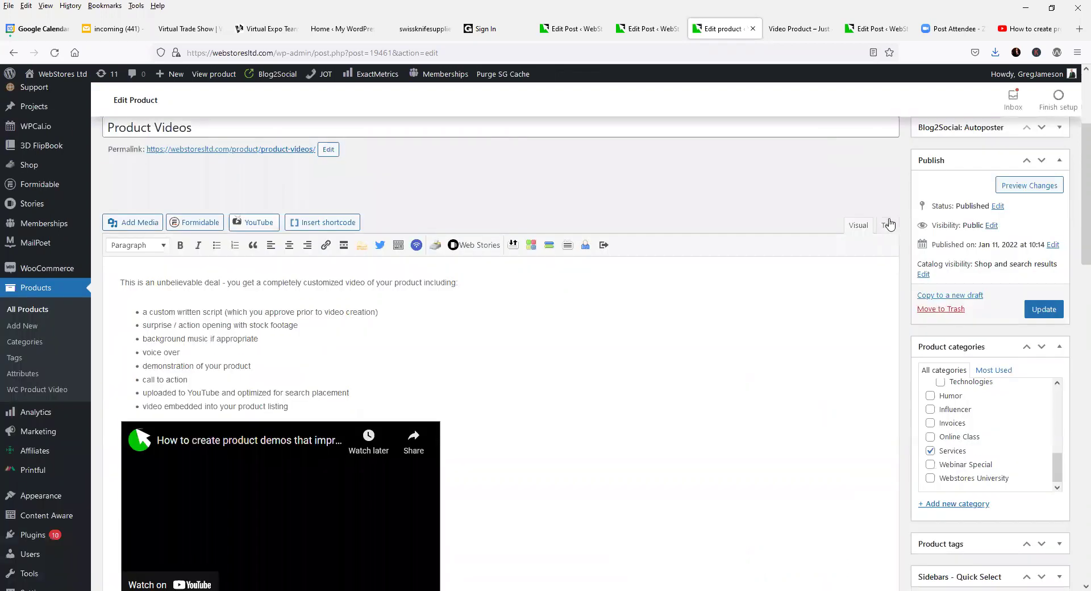
click(887, 219)
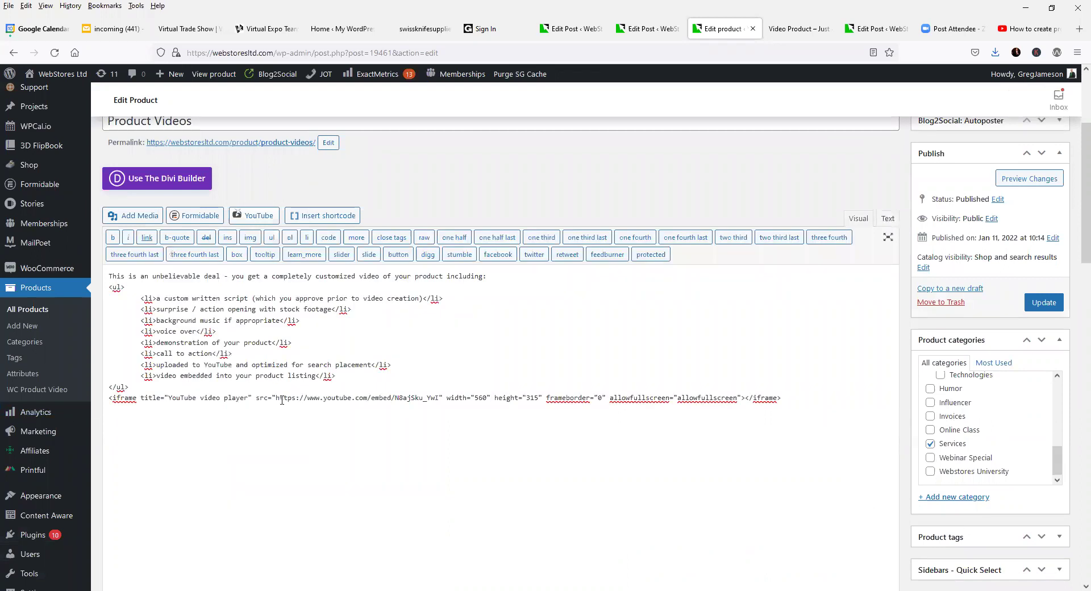
drag(282, 401, 104, 408)
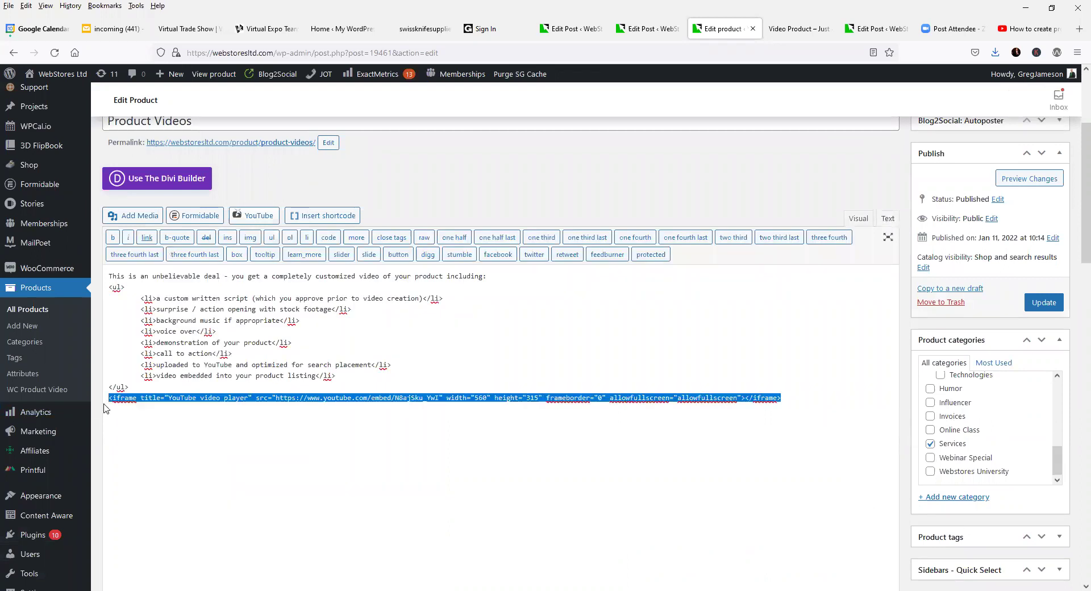
key(Delete)
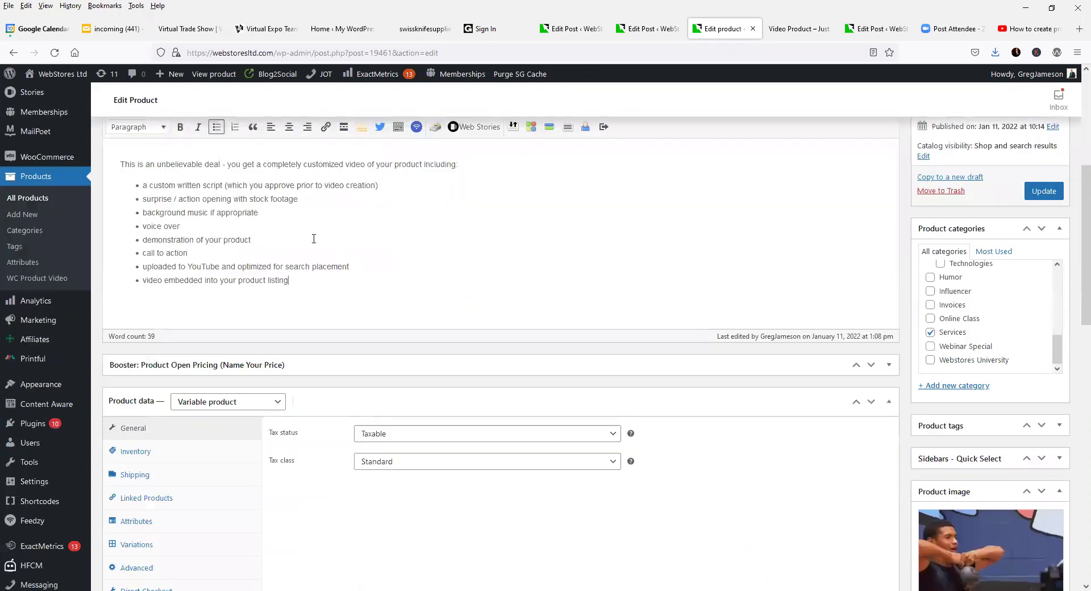
- Scroll down past Product data, Size chart and Reviews to the empty Product Video Url box
scroll(386, 250, down, 2)
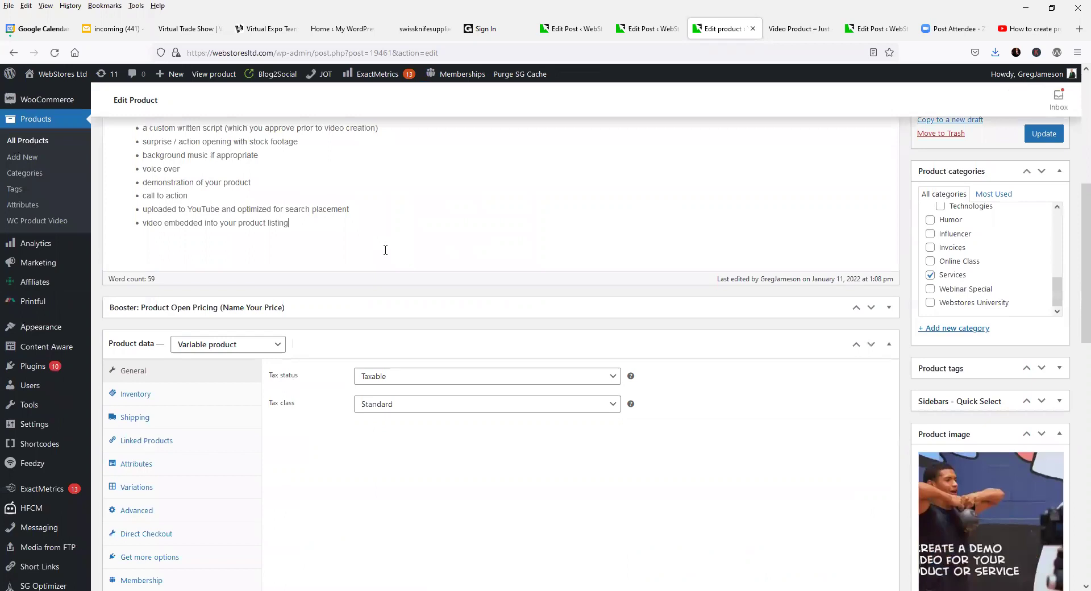
scroll(385, 250, up, 4)
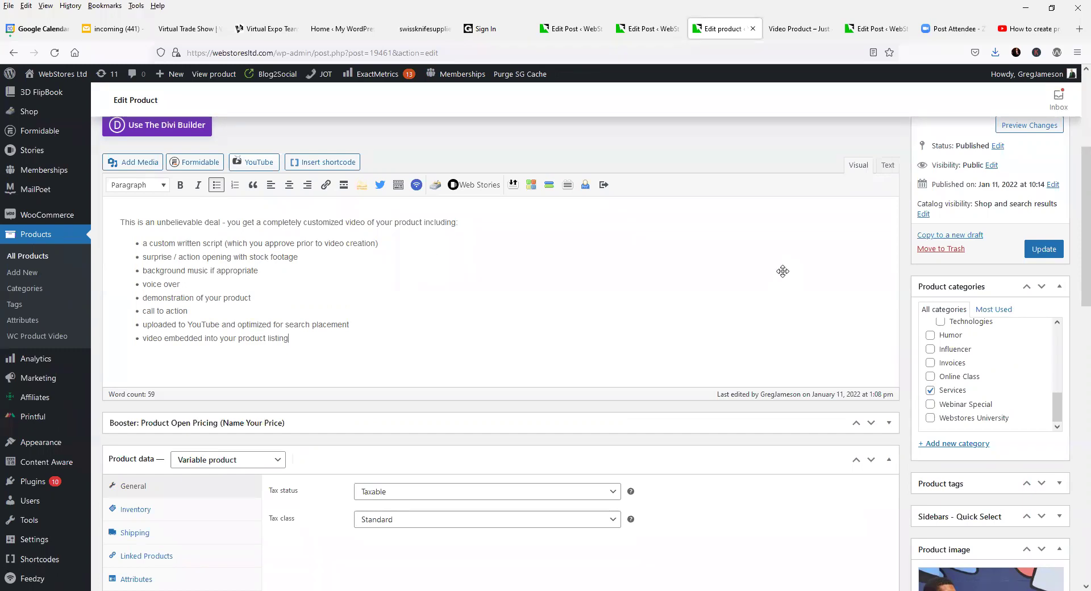
scroll(790, 278, down, 6)
scroll(961, 471, down, 6)
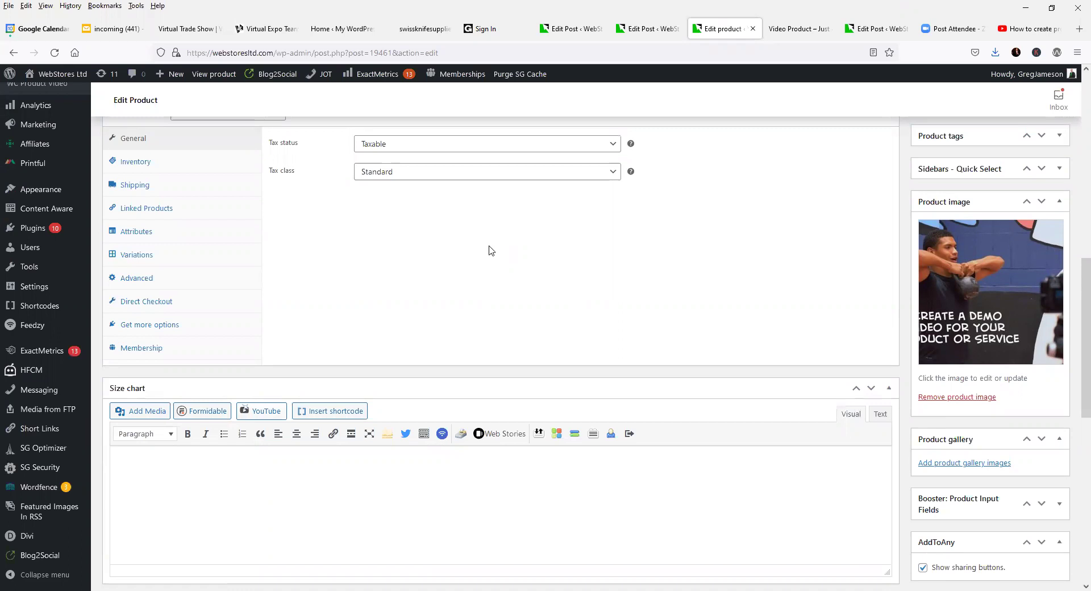
scroll(533, 255, down, 4)
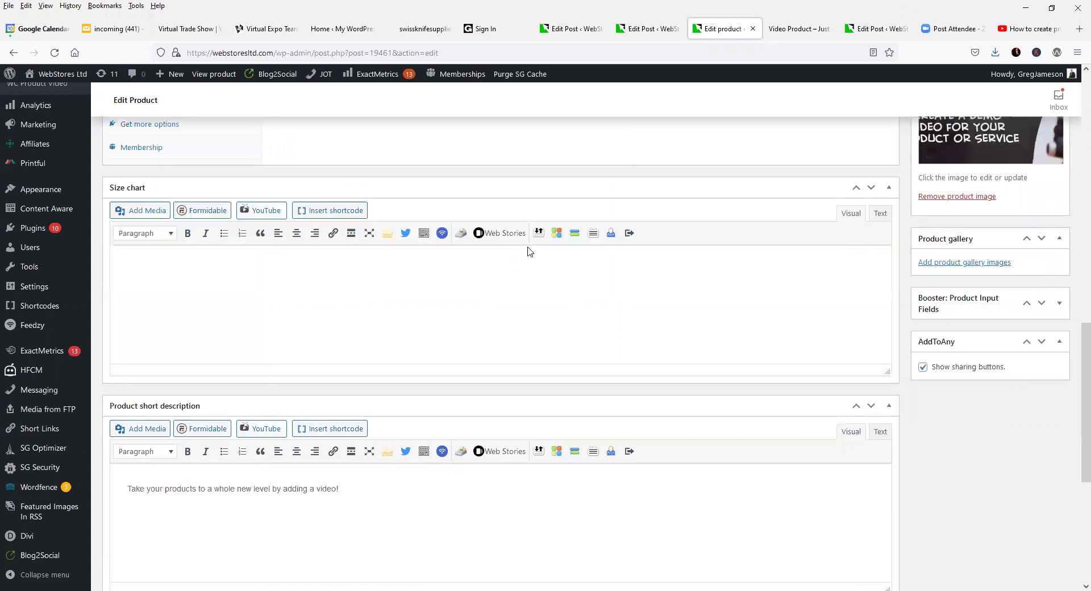
scroll(529, 249, down, 1)
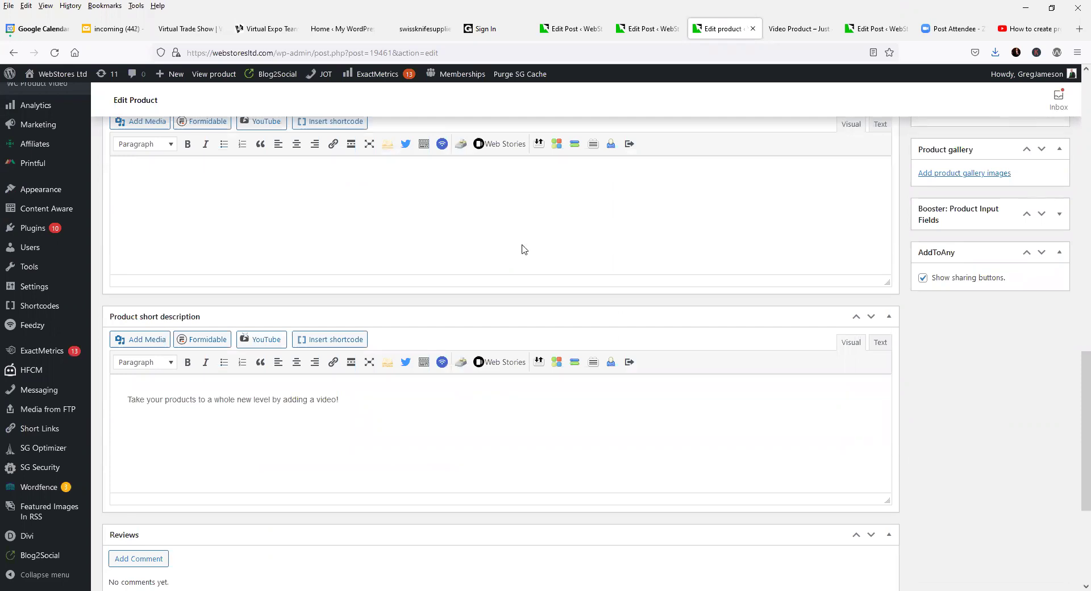
scroll(523, 250, down, 4)
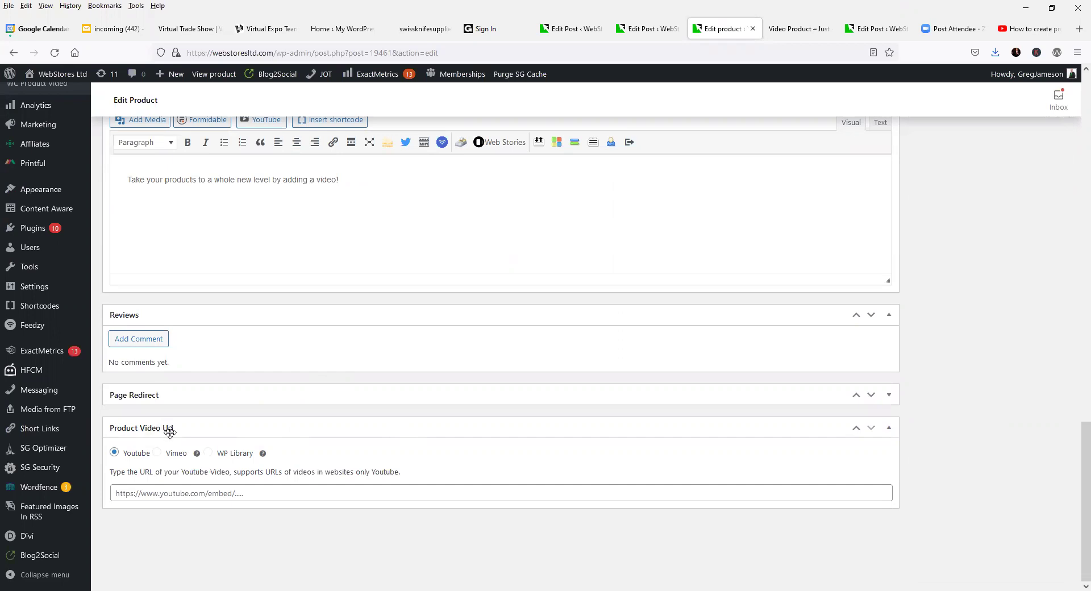
- Close YouTube's Embed dialog and copy the demo video's short youtu.be share link
click(1020, 30)
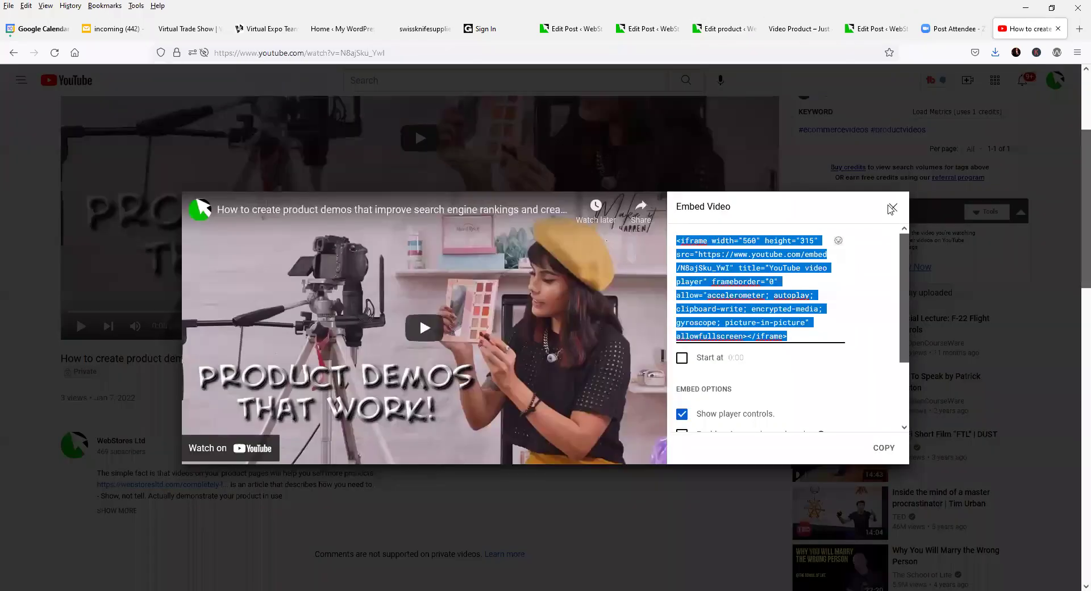
click(893, 208)
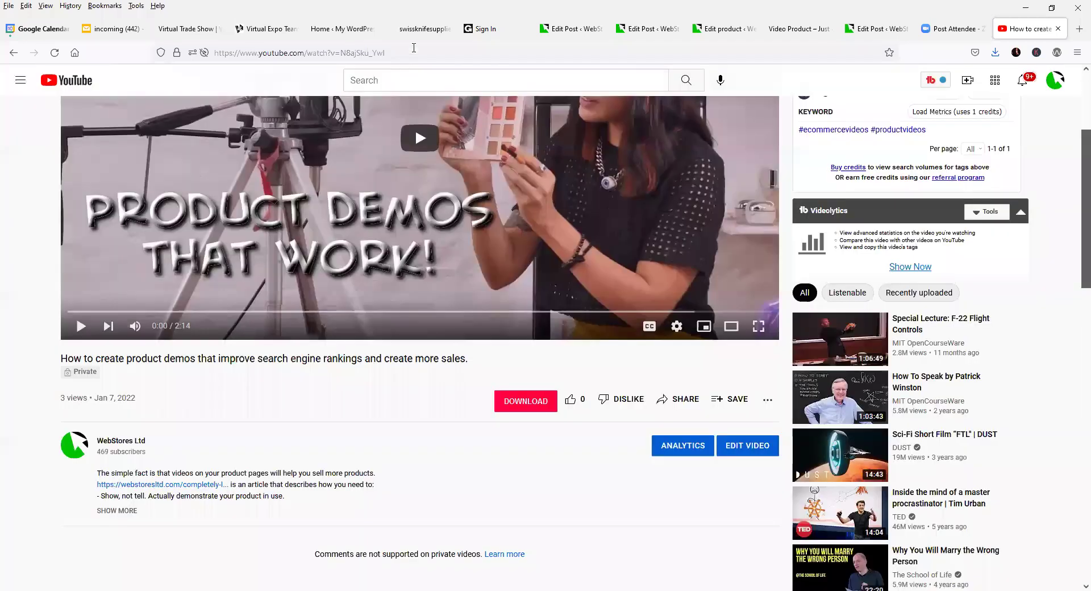
click(414, 50)
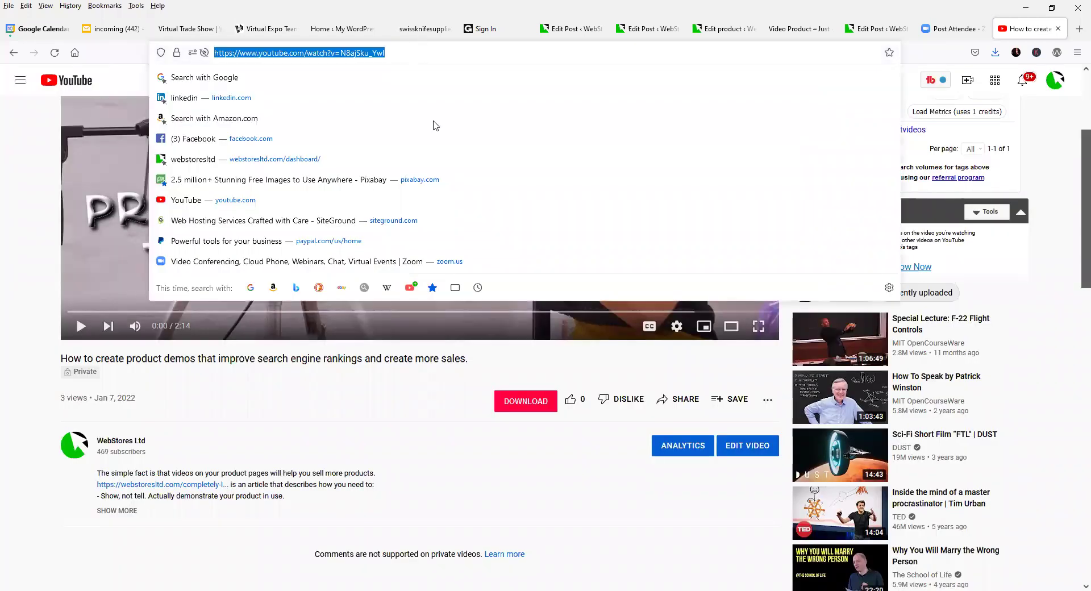
right_click(414, 53)
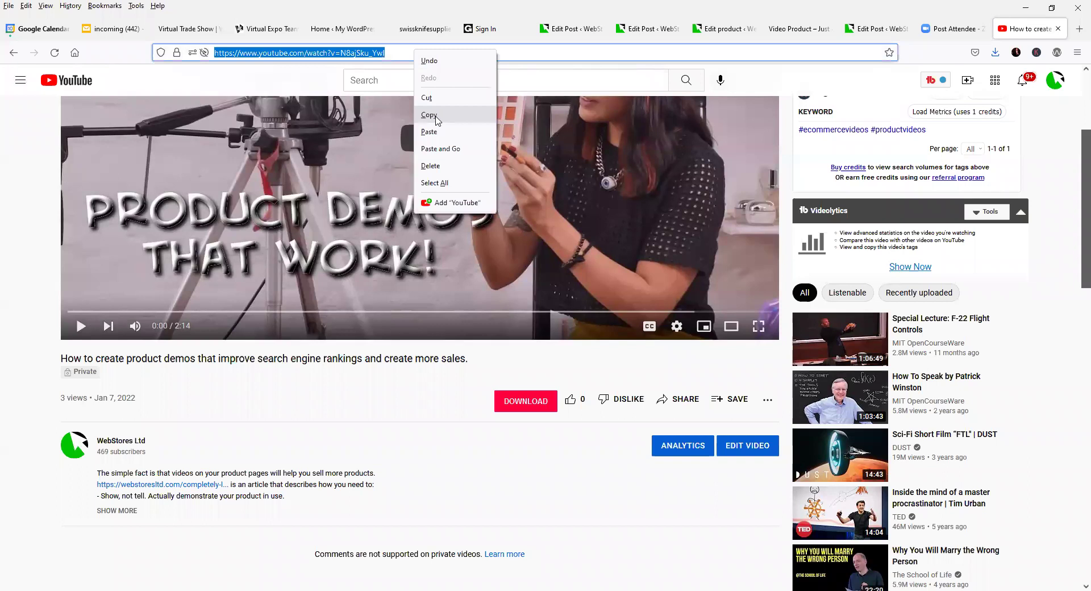
click(429, 115)
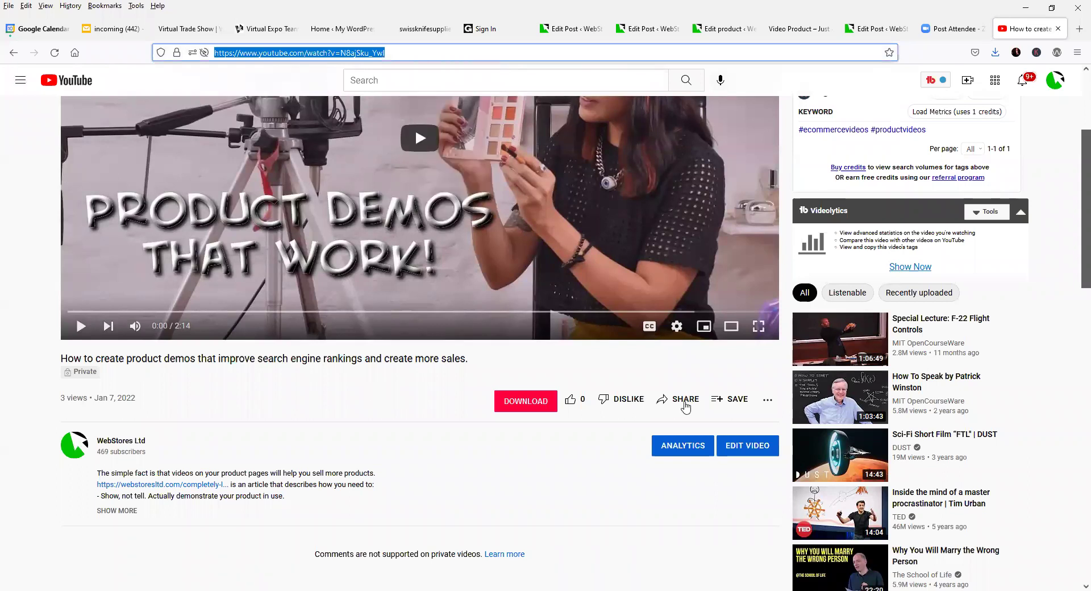
click(685, 399)
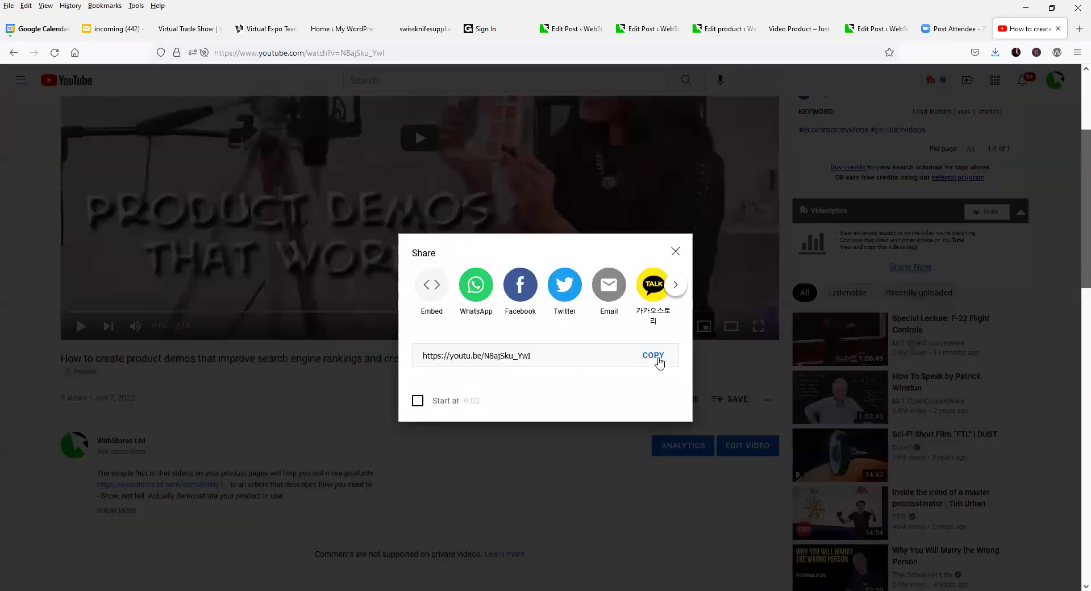
click(656, 359)
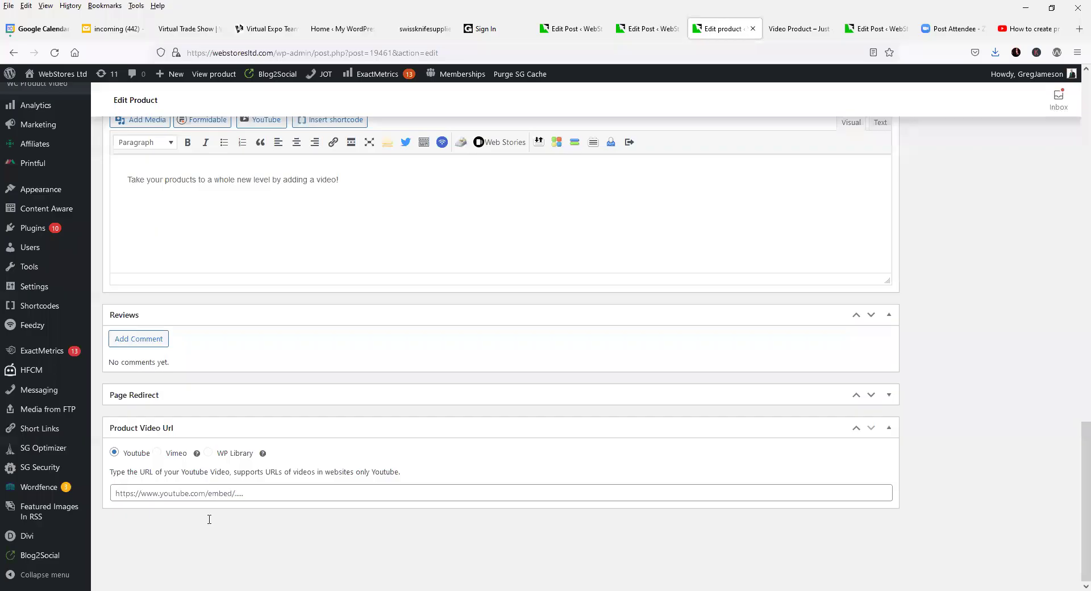
- Paste the youtu.be link into Product Video Url, update the product, and view its live page
right_click(218, 492)
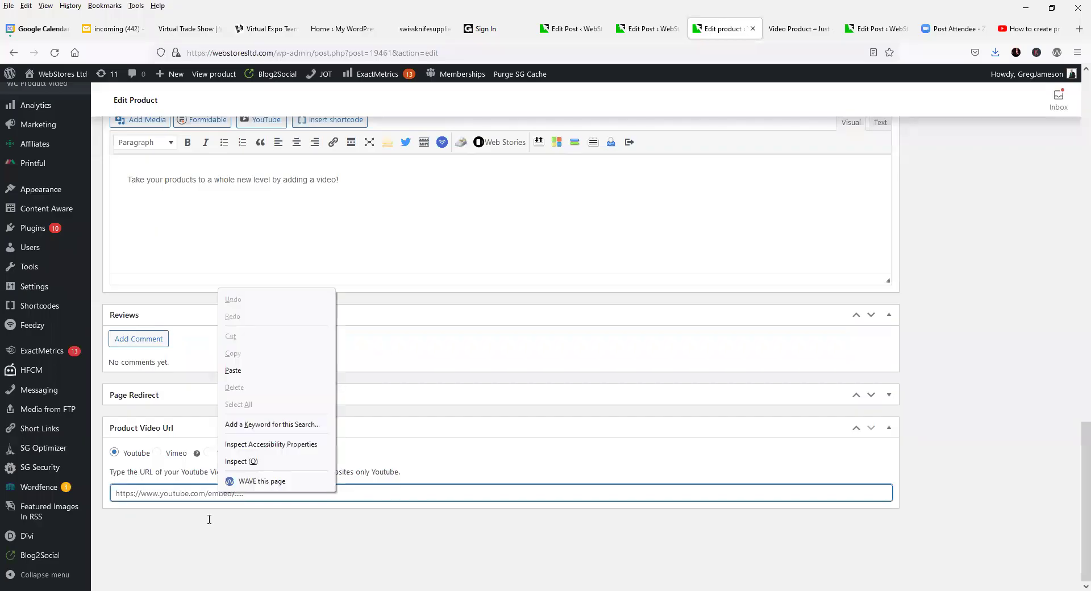
click(233, 371)
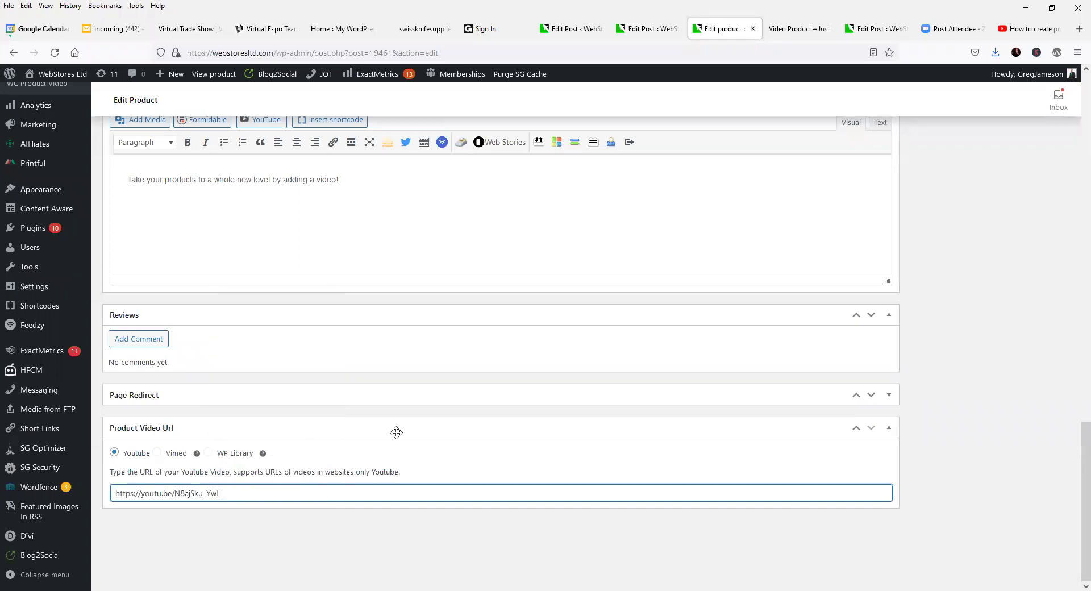
scroll(751, 420, up, 7)
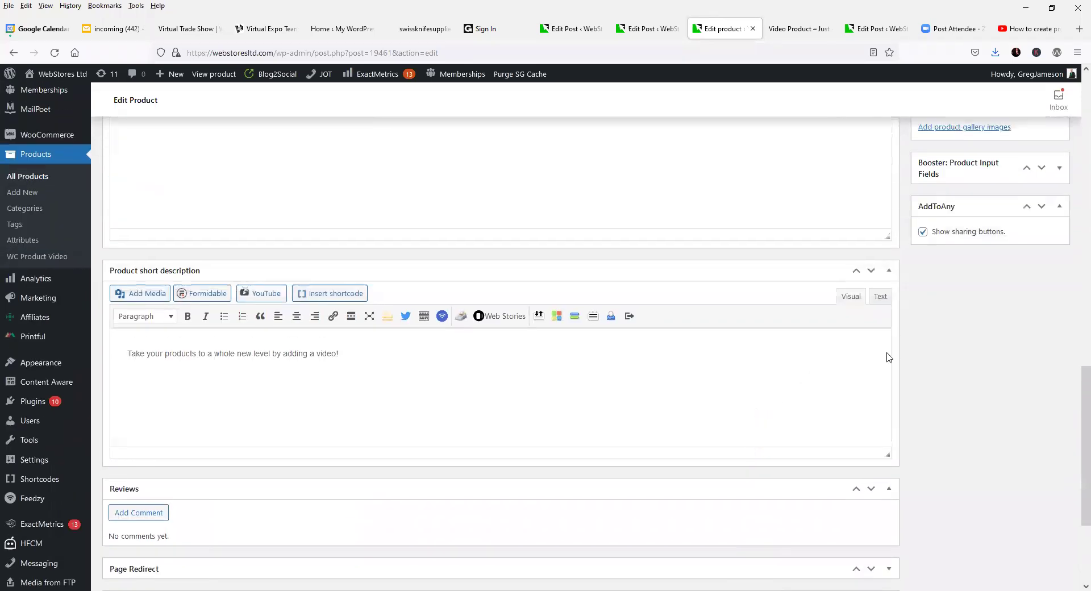
scroll(978, 308, up, 10)
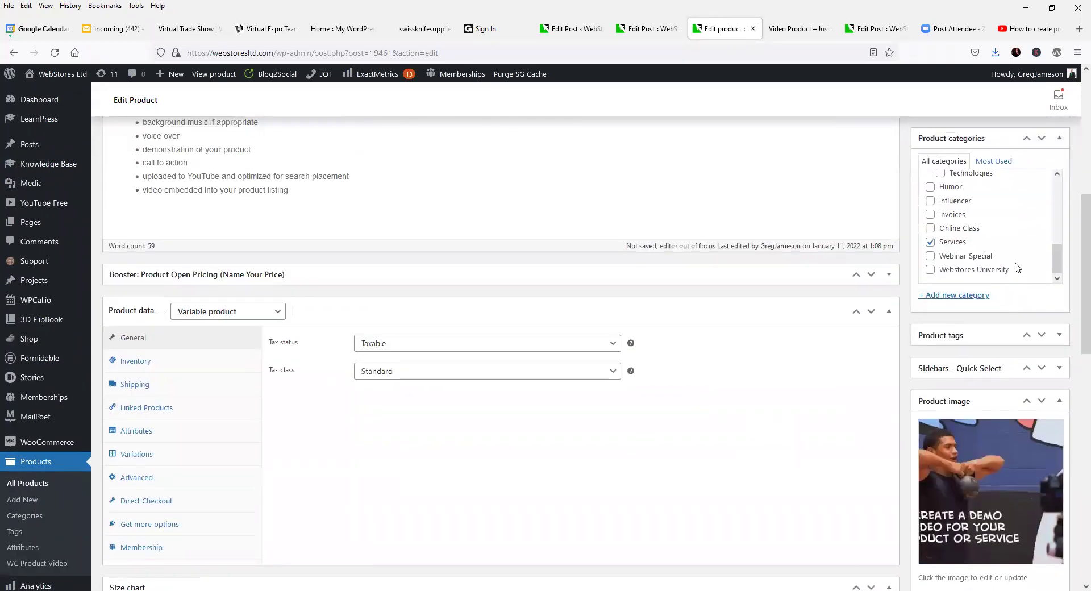
click(1044, 378)
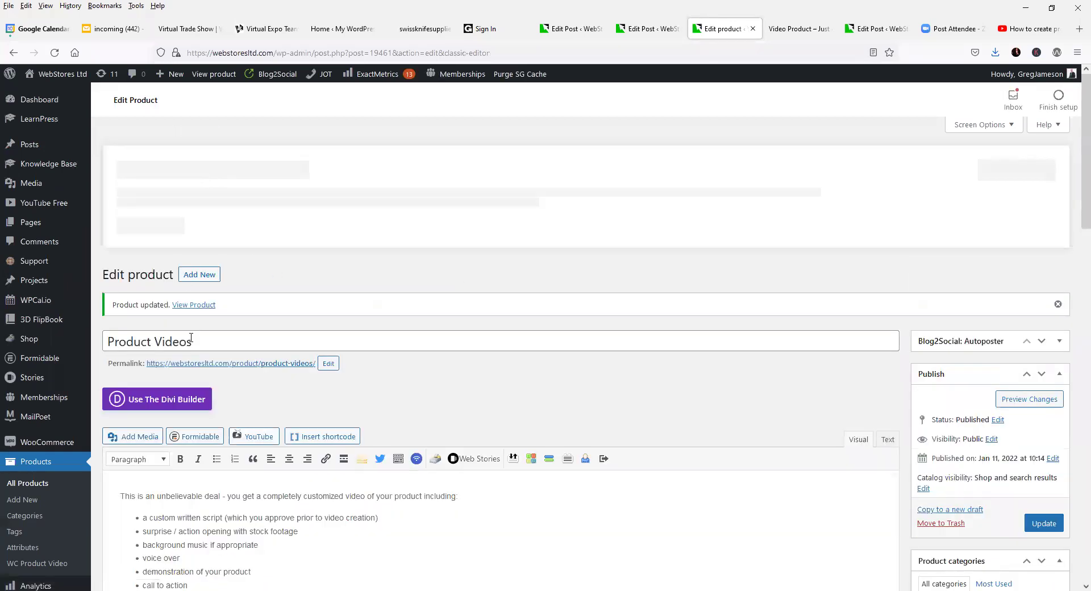
click(191, 301)
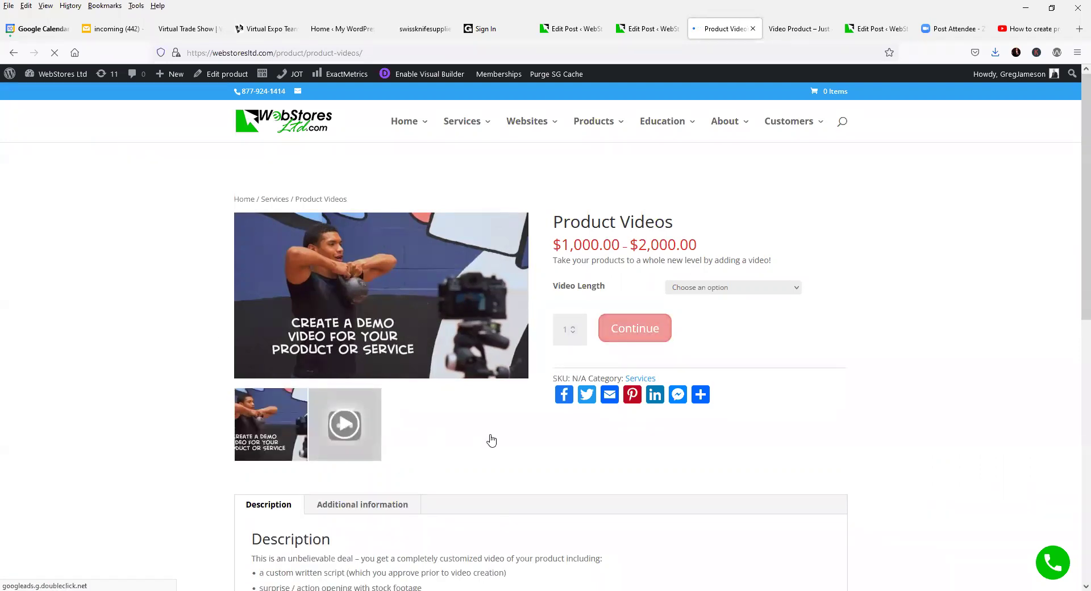
- Show the demo video from its gallery thumbnail, play it, and pause it at 0:02
scroll(499, 443, down, 2)
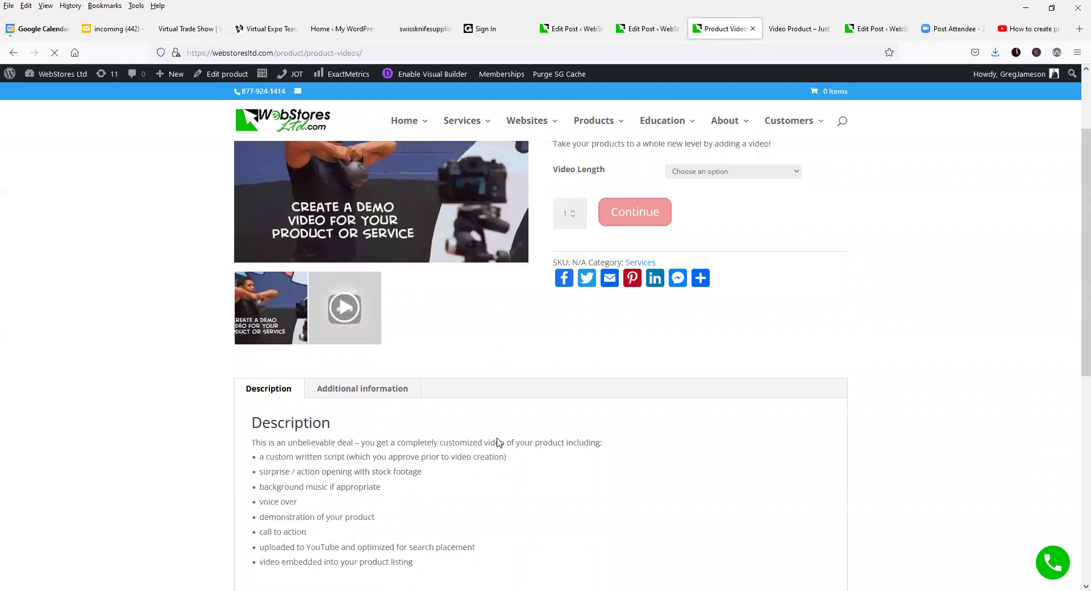
scroll(495, 443, down, 3)
scroll(447, 484, up, 3)
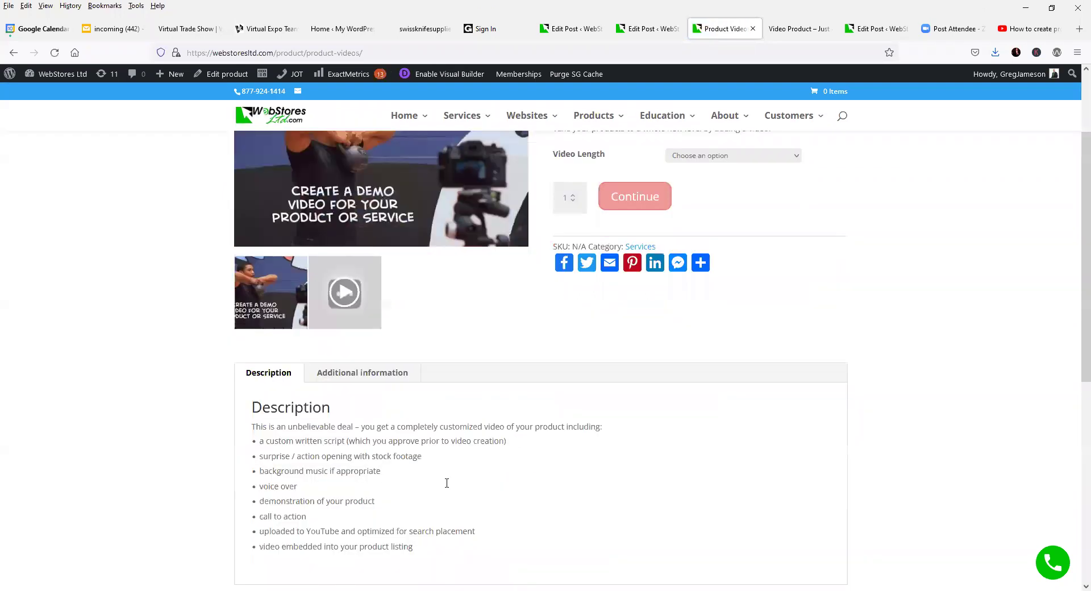
click(357, 309)
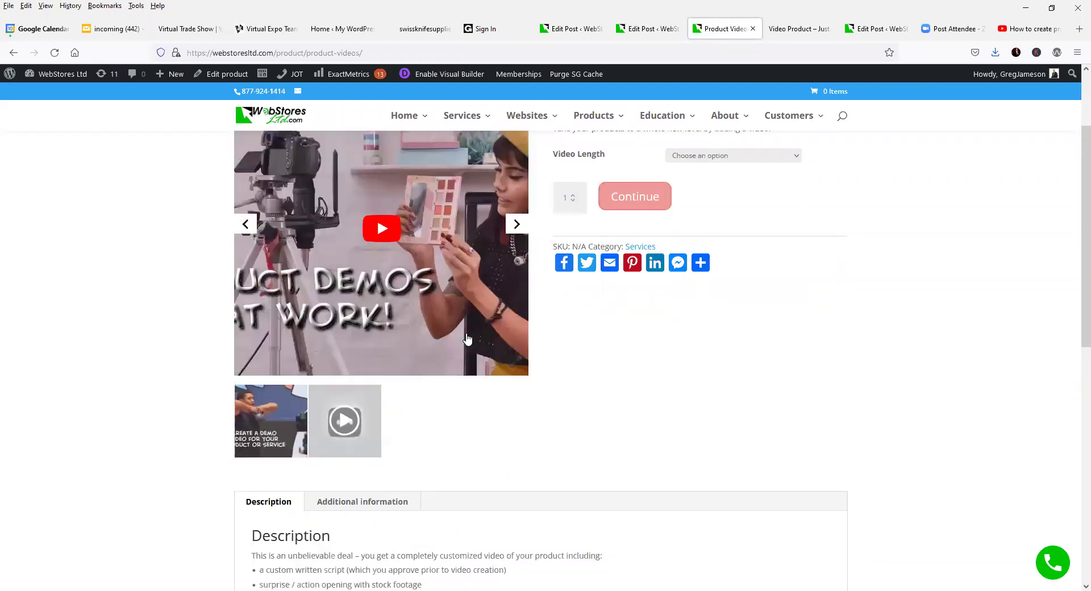
scroll(404, 261, up, 1)
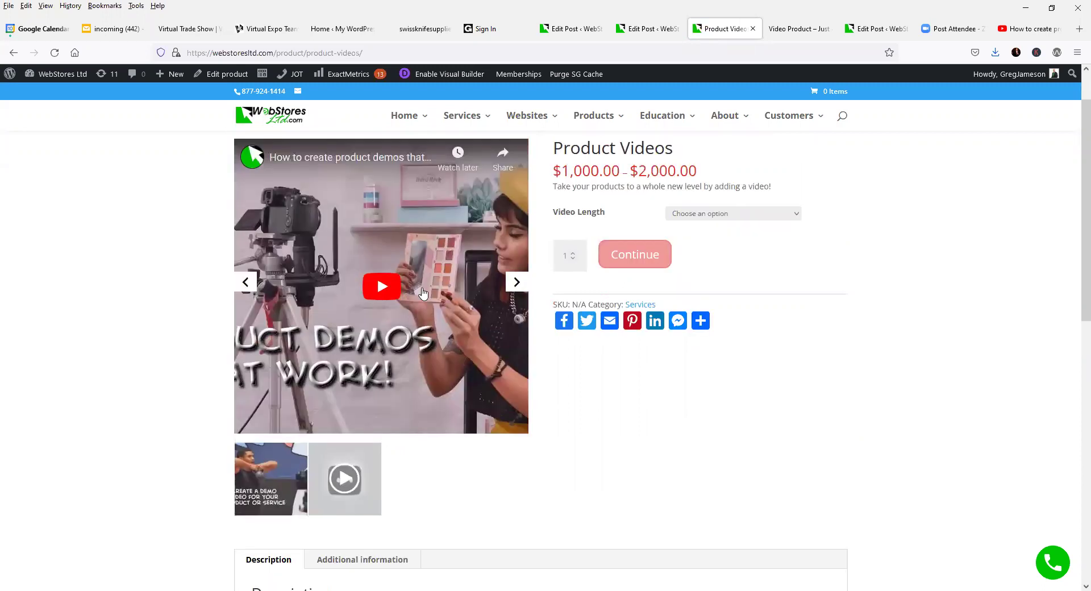
click(386, 286)
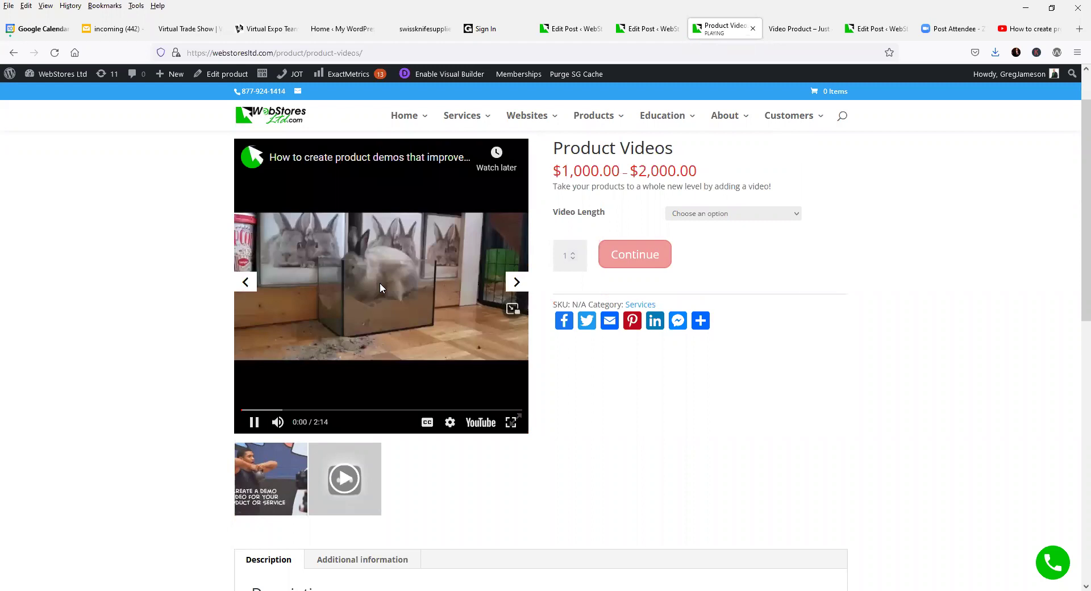
click(254, 426)
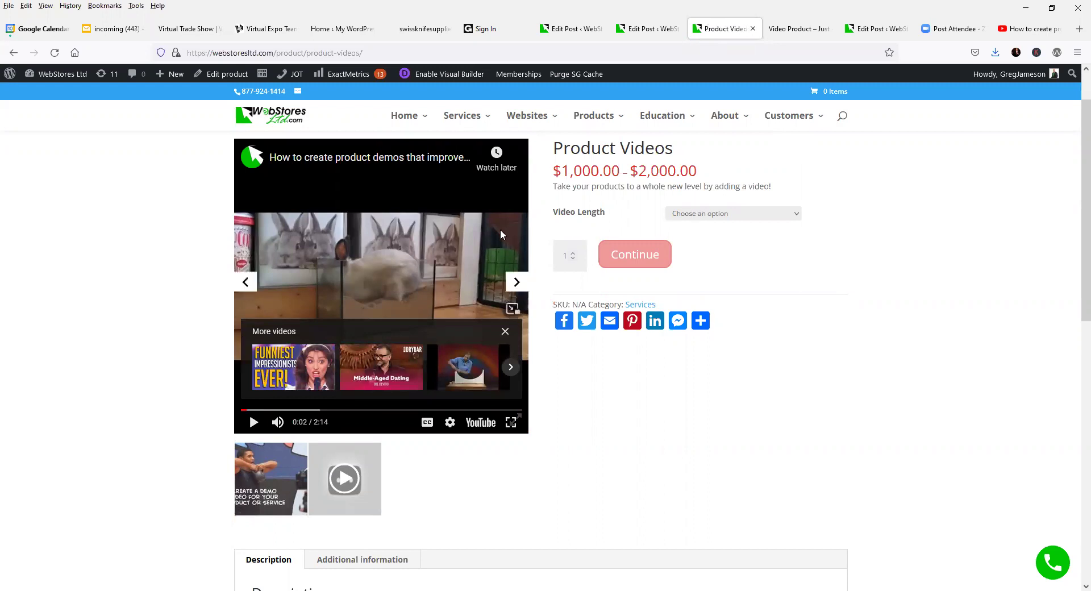
scroll(501, 233, up, 2)
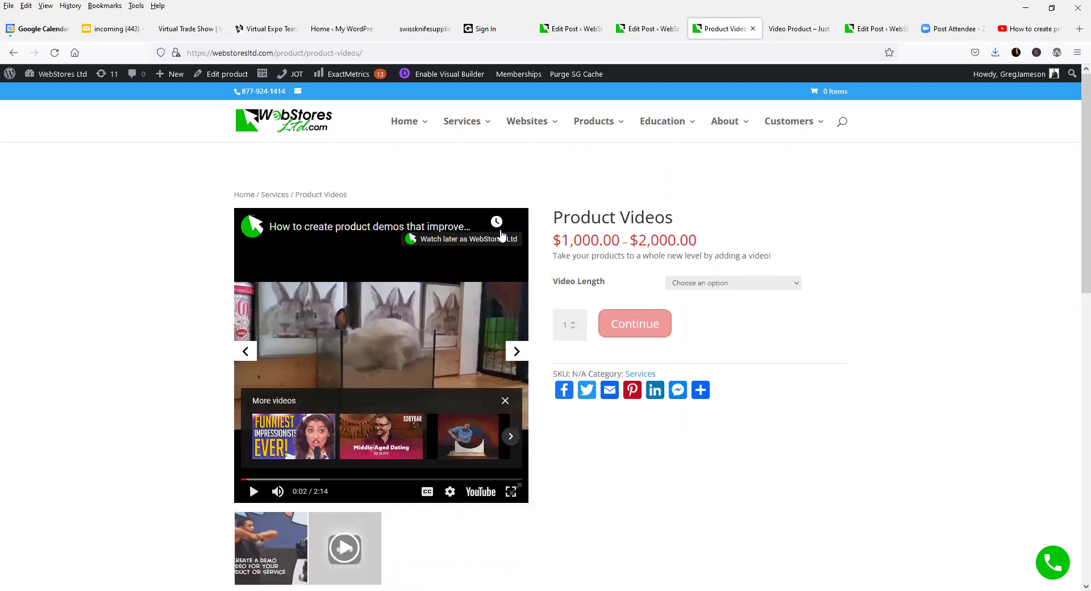
mouse_move(758, 143)
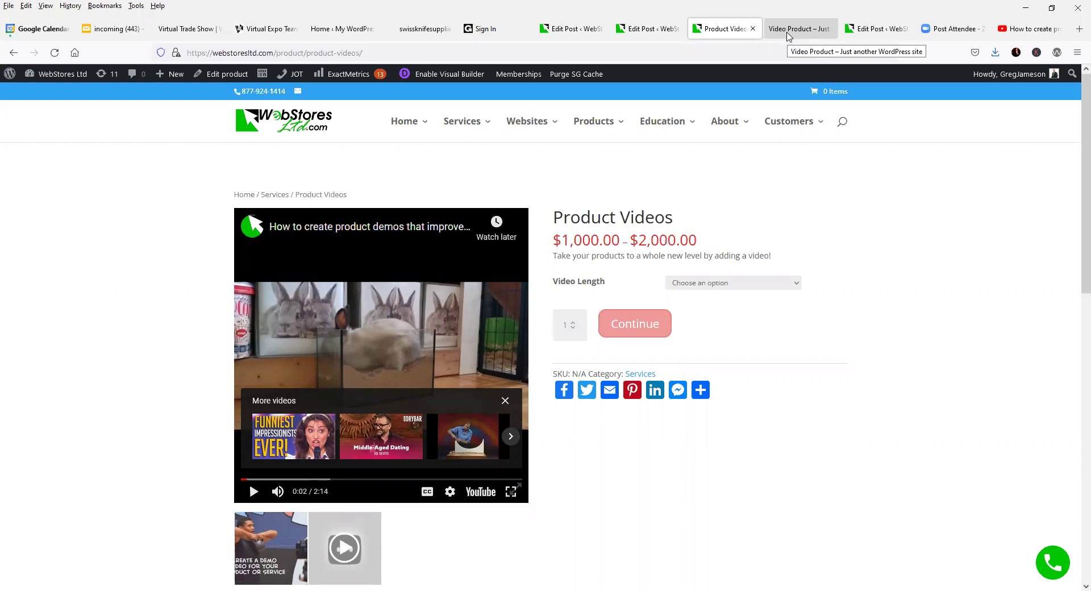
- Browse the Video Product demo shop, pause the Hoodie with Zipper video, and open its page
click(788, 29)
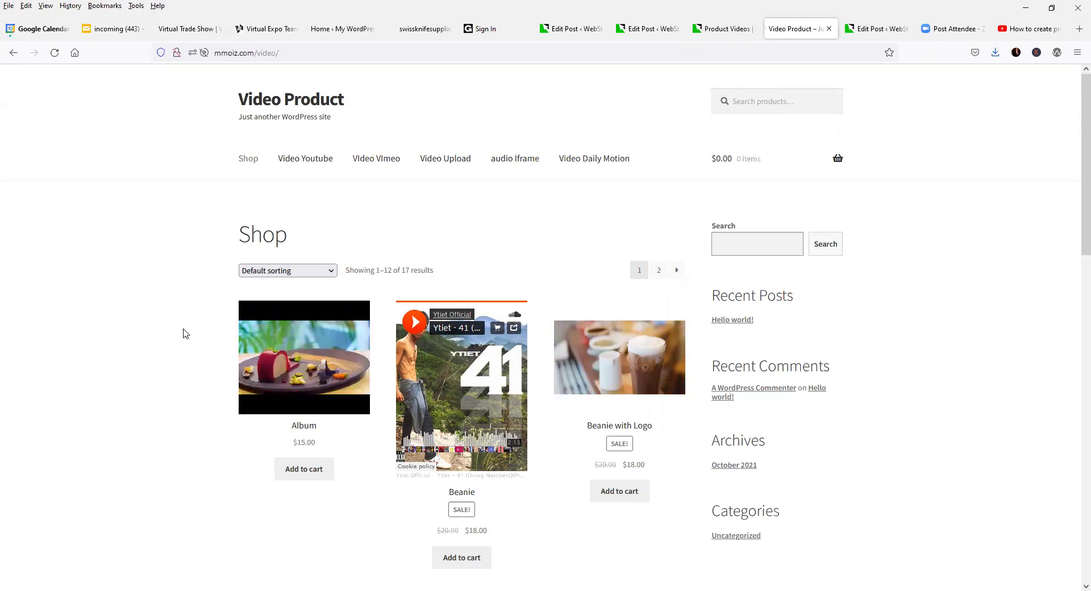
scroll(183, 333, down, 4)
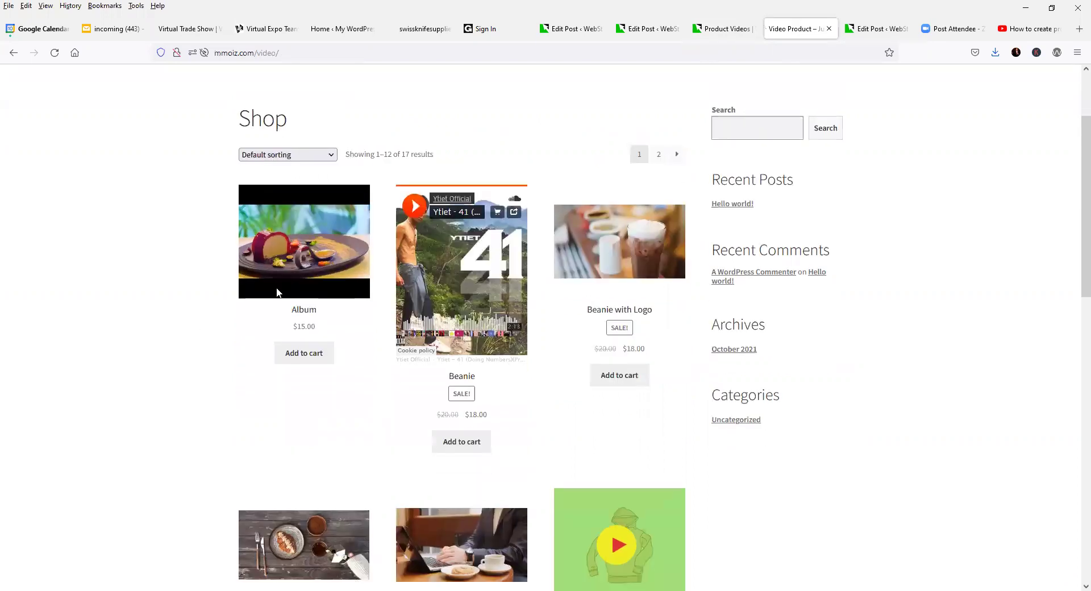
scroll(287, 341, up, 4)
mouse_move(291, 353)
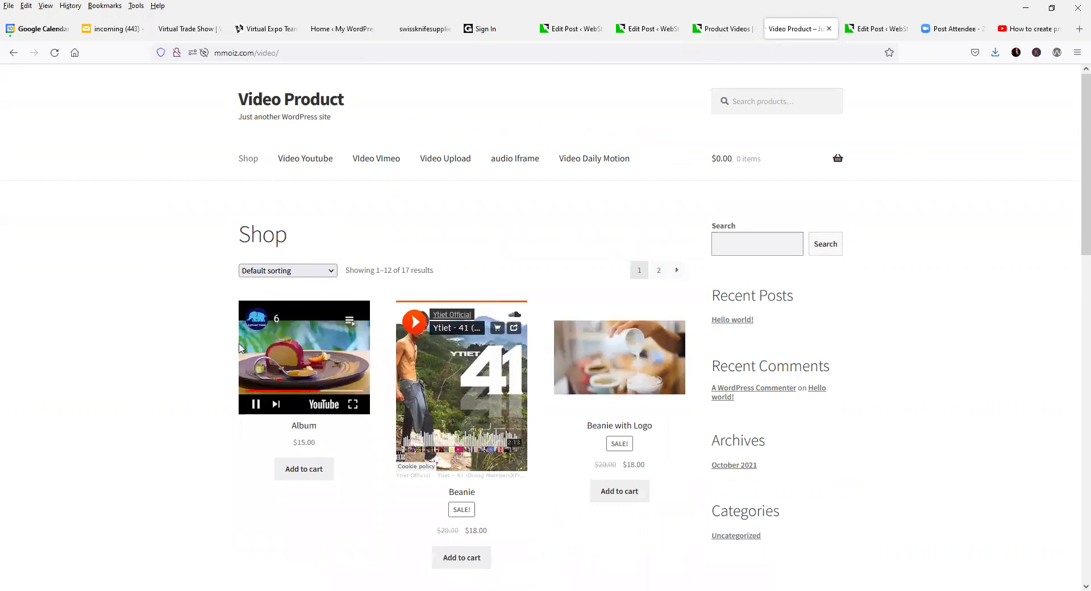
scroll(242, 353, down, 5)
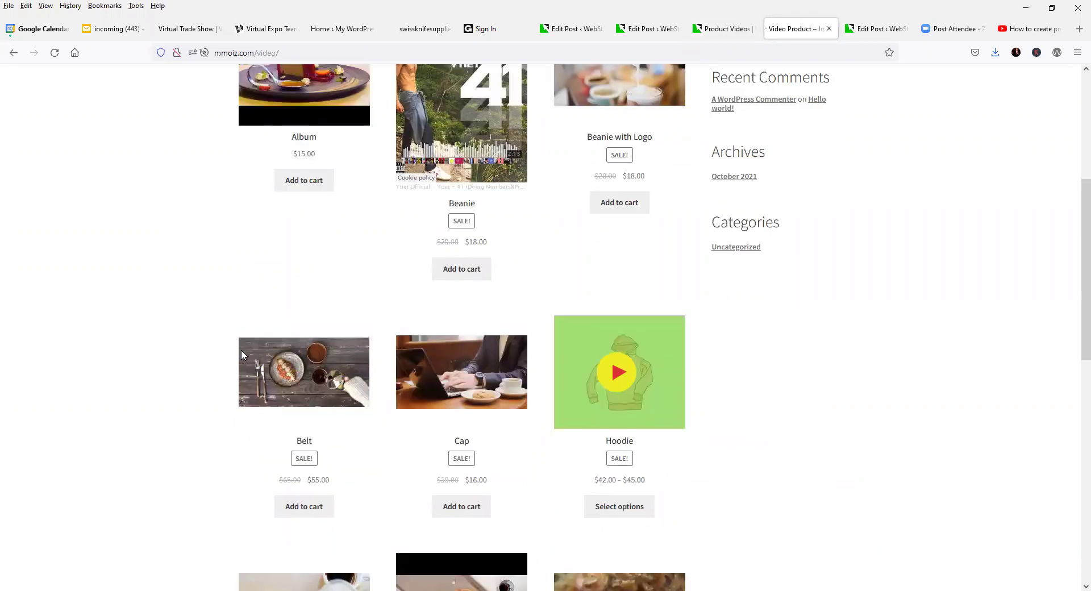
mouse_move(241, 350)
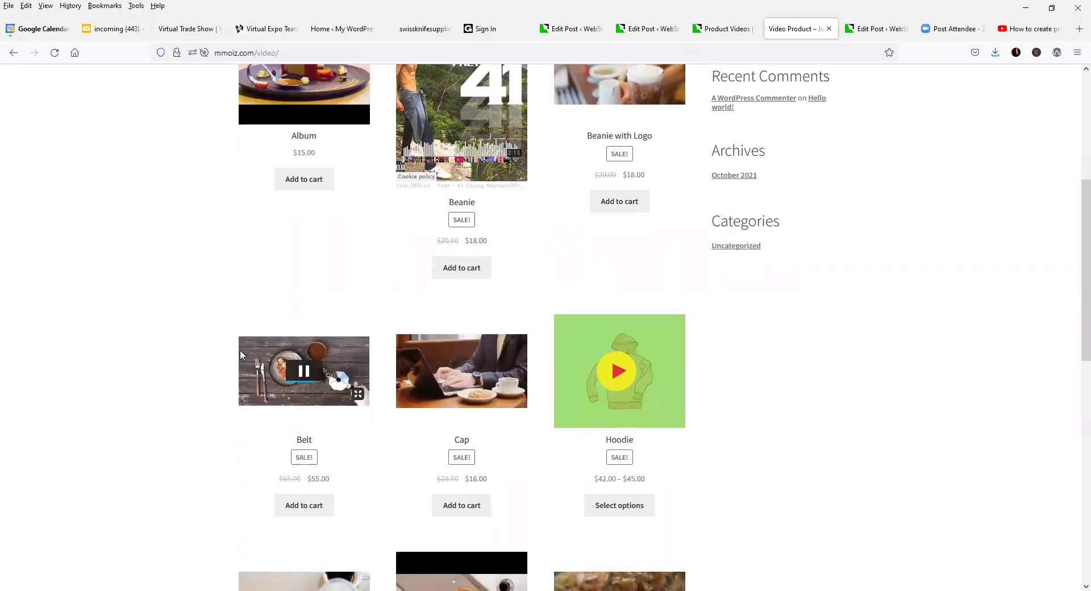
scroll(241, 350, down, 4)
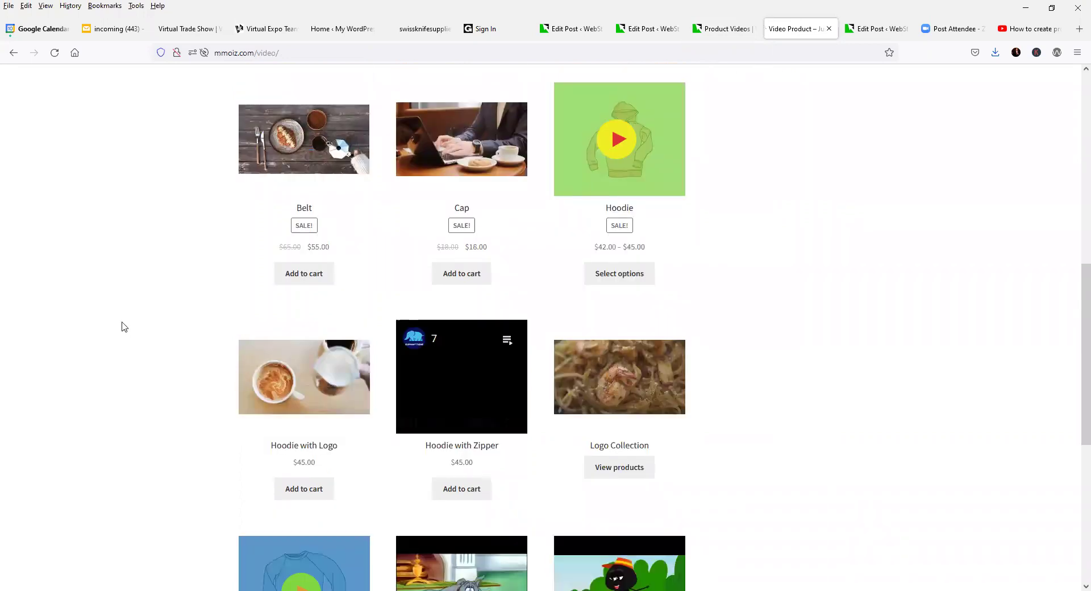
scroll(529, 318, down, 2)
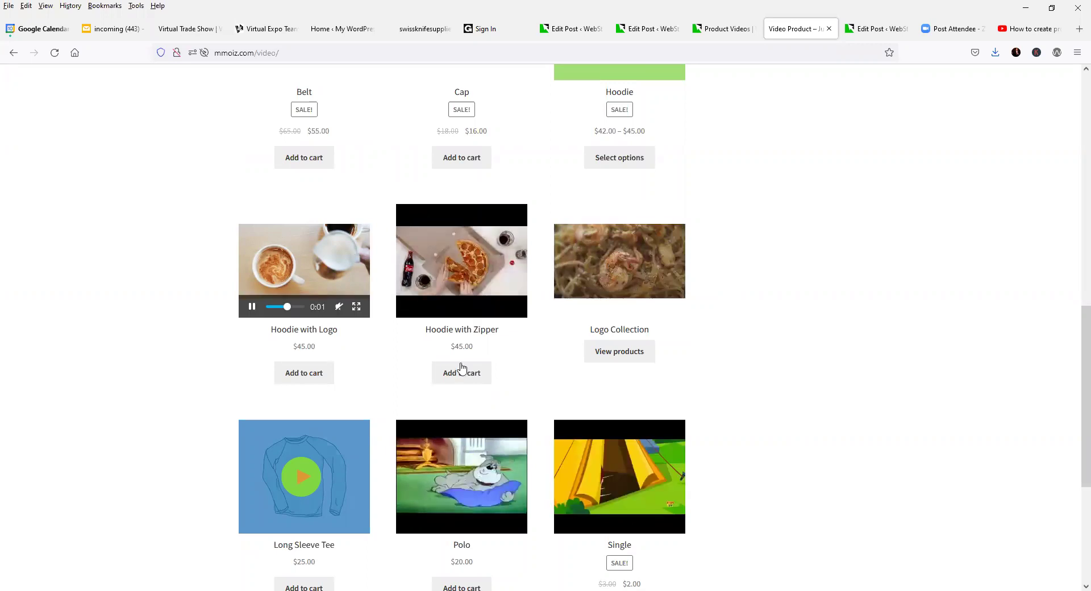
click(461, 270)
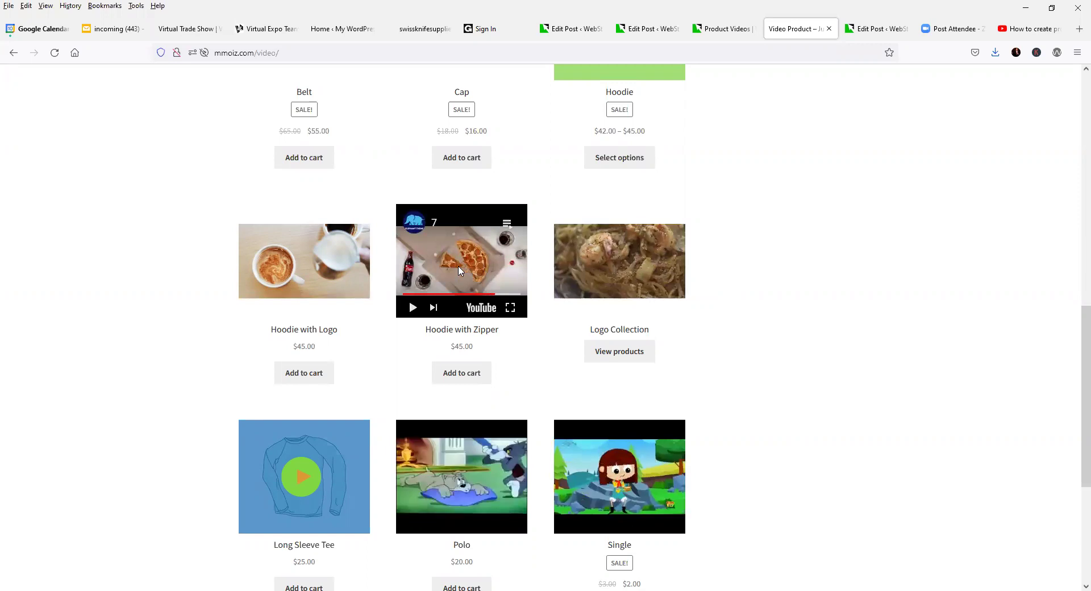
click(452, 336)
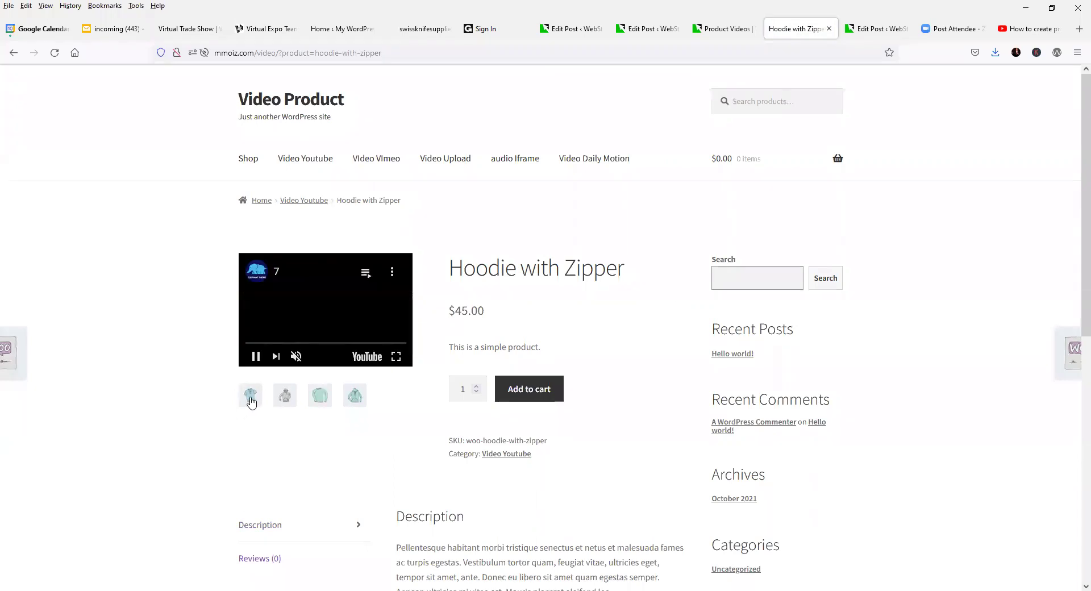
click(357, 395)
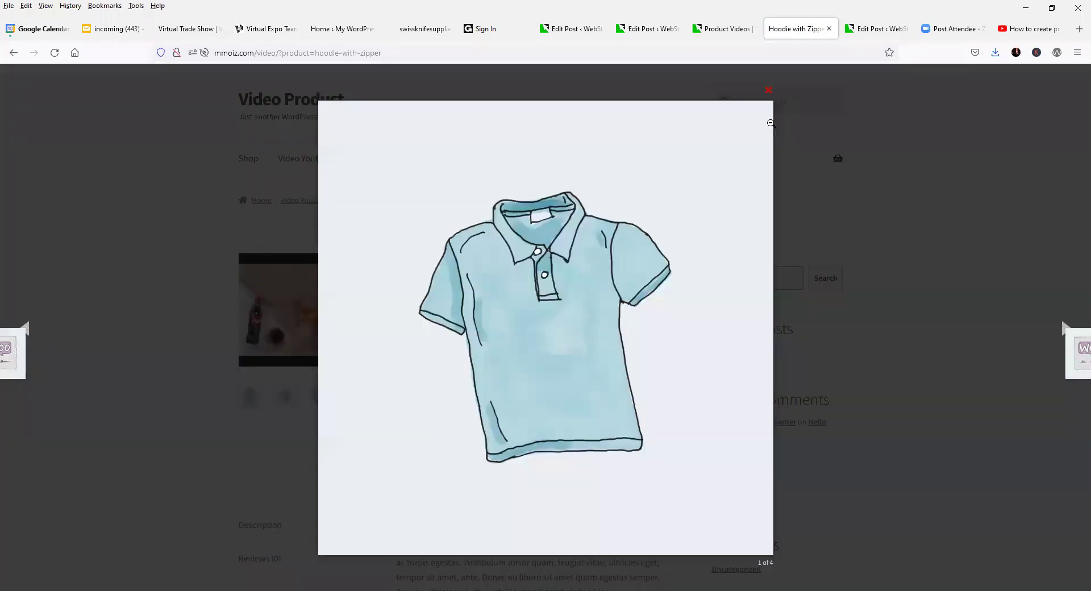
click(509, 236)
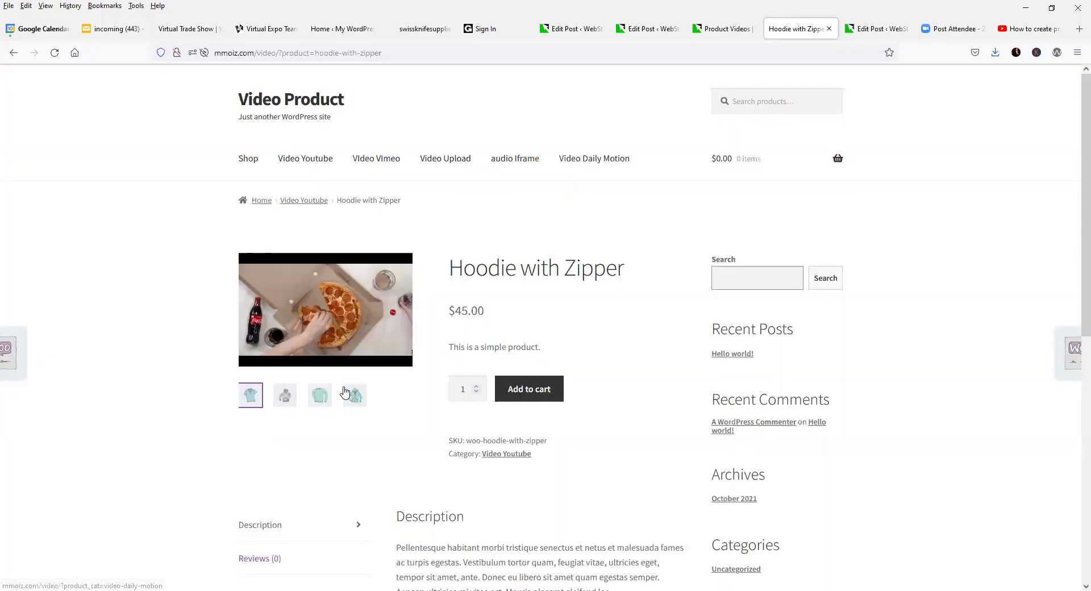
click(286, 397)
click(409, 349)
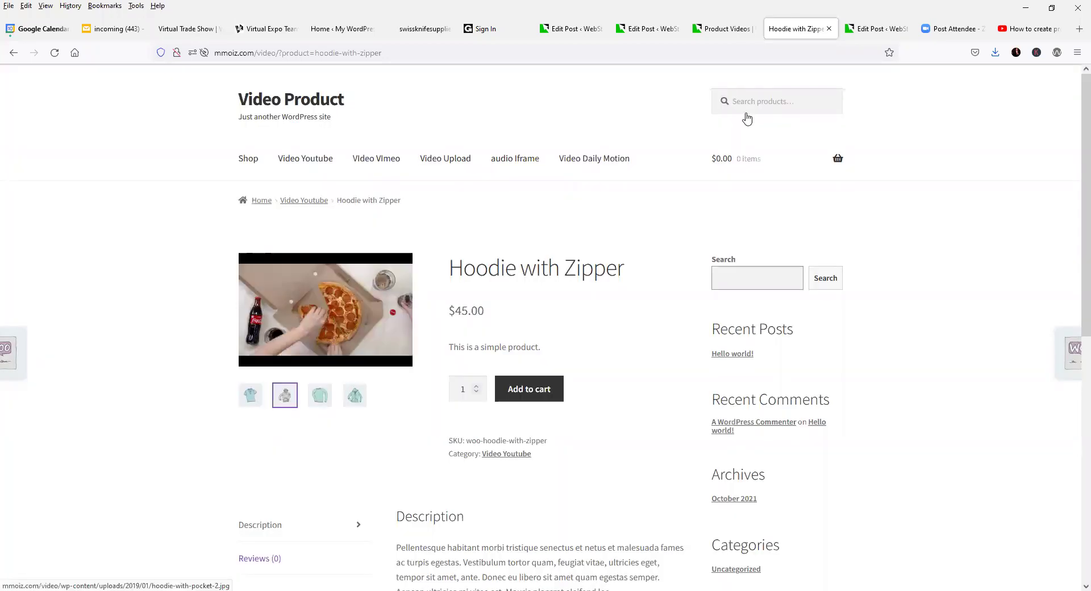
click(261, 287)
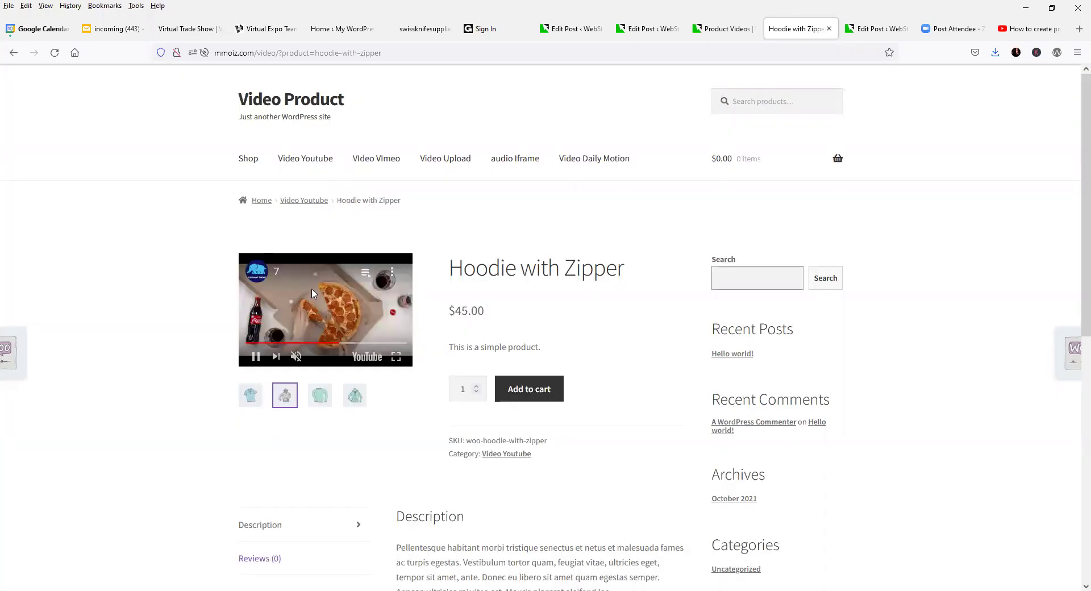